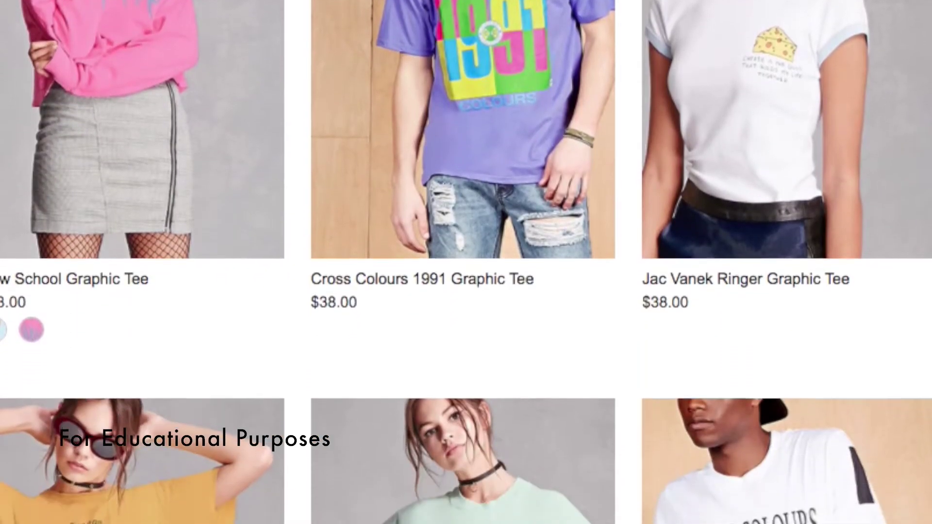
Step: Scroll down the Forever 21 product grid to browse more graphic tee designs
scroll(465, 262, "down", 10)
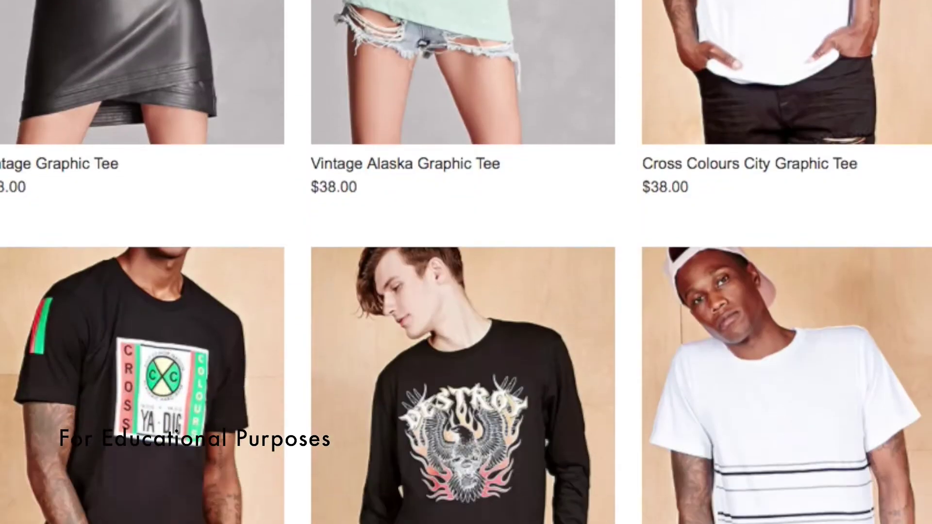
scroll(466, 262, "down", 8)
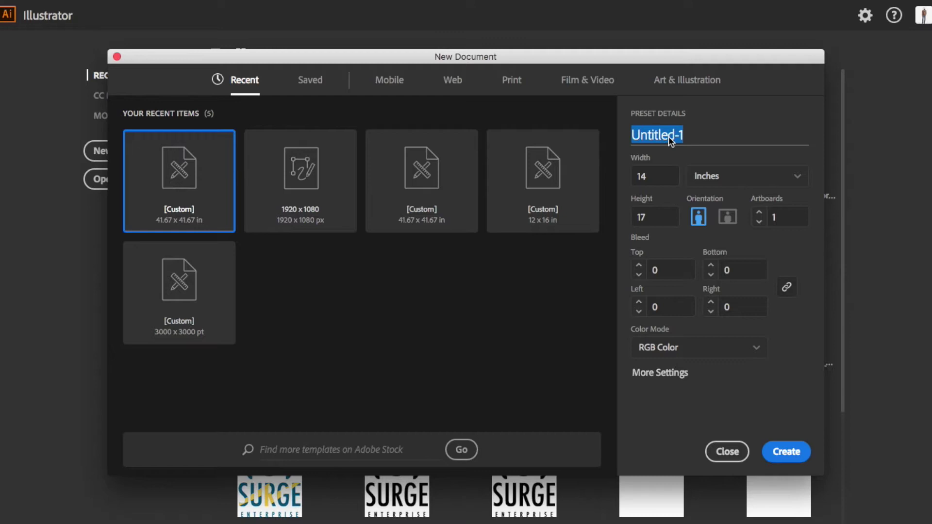
Step: Name the new document forever21style and raise the artboard count to two
type("forever21style")
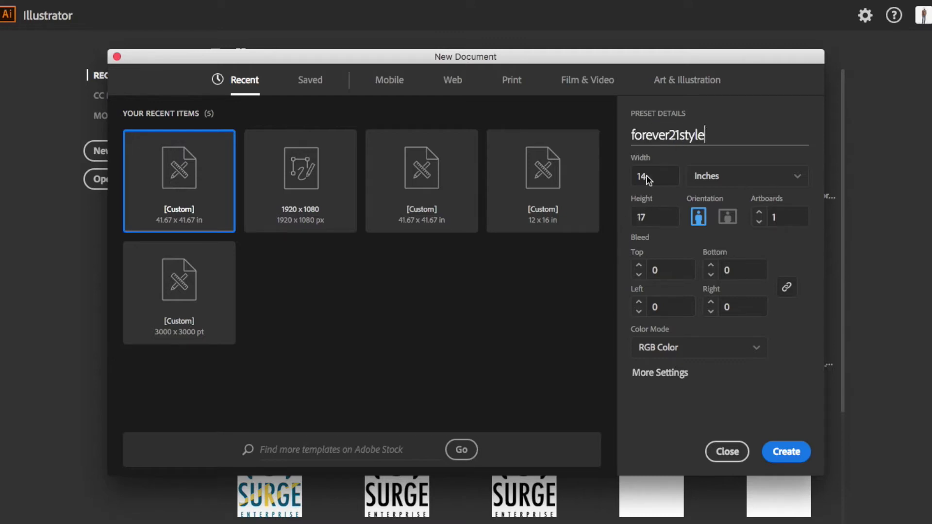
left_click(760, 212)
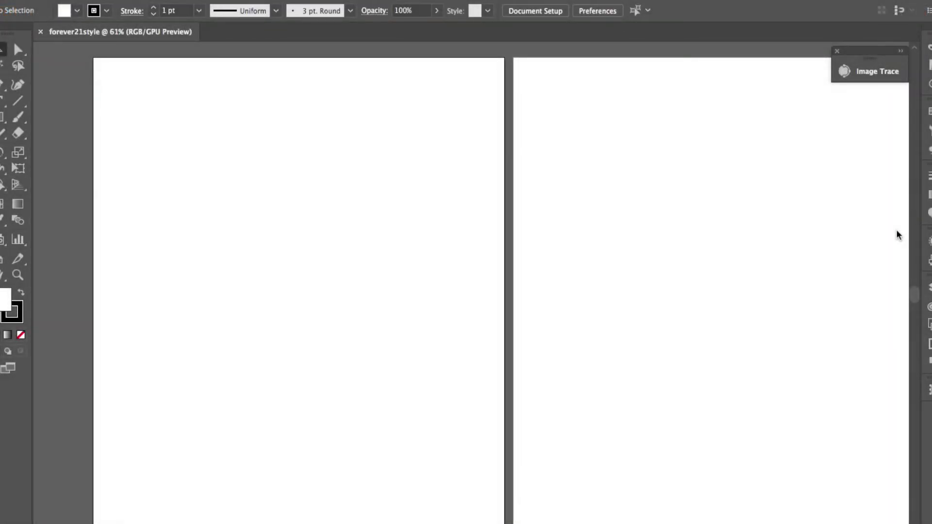
Step: Fit both artboards in view, show the grid and rulers, and rename Layer 1 to grids
key("super+alt+0")
scroll(899, 237, "right", 1)
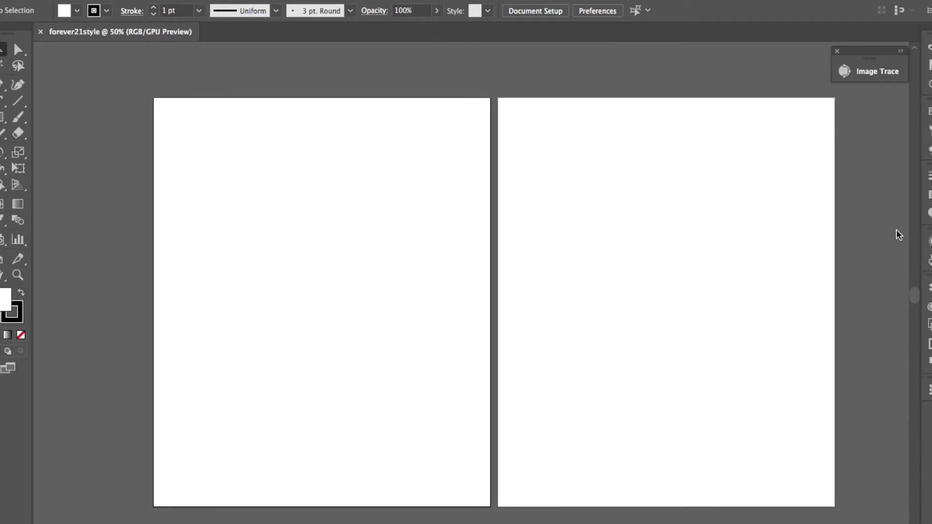
key("super+apostrophe")
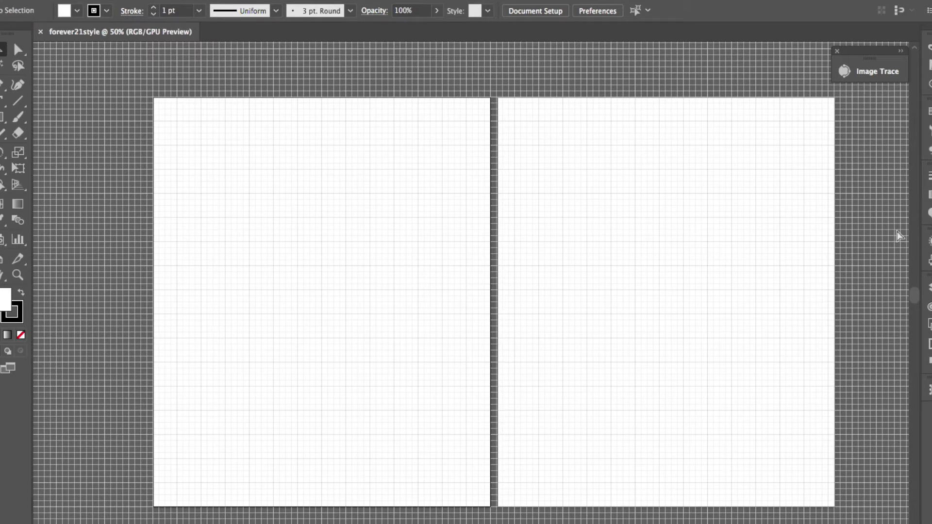
key("super+r")
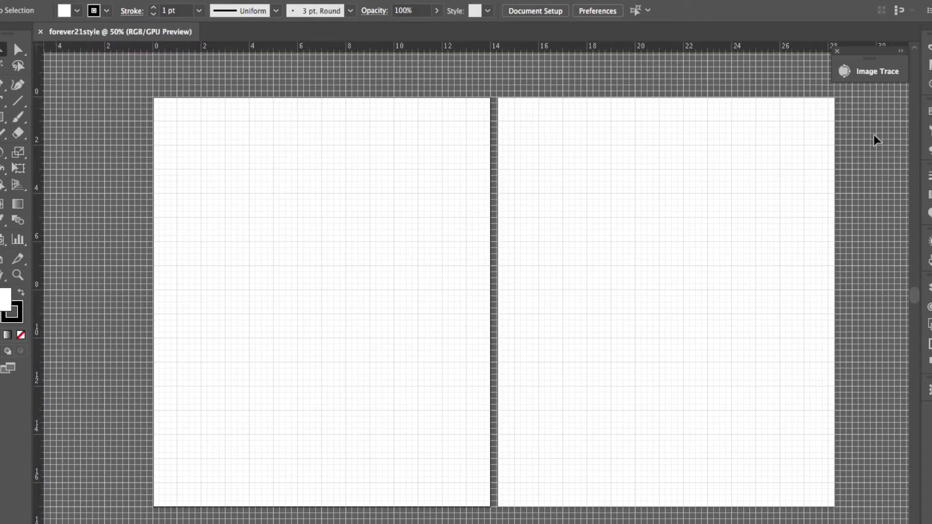
left_click(928, 291)
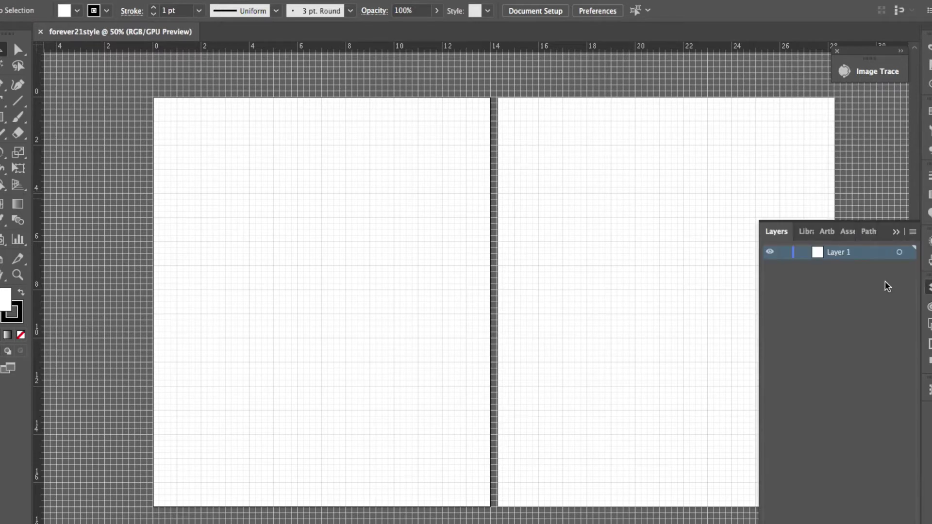
double_click(838, 251)
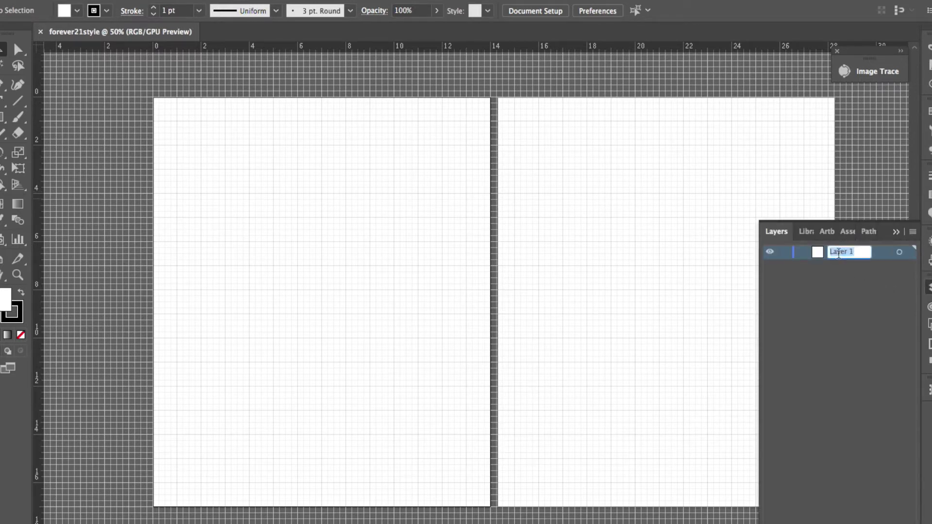
type("grids")
key("Return")
Step: Add vertical margin guides on each artboard plus top and bottom guides, then add a new layer
left_click_drag(40, 189, 178, 184)
left_click_drag(40, 189, 468, 175)
left_click_drag(39, 146, 520, 146)
left_click_drag(39, 131, 810, 129)
left_click_drag(277, 48, 277, 121)
left_click_drag(279, 48, 281, 482)
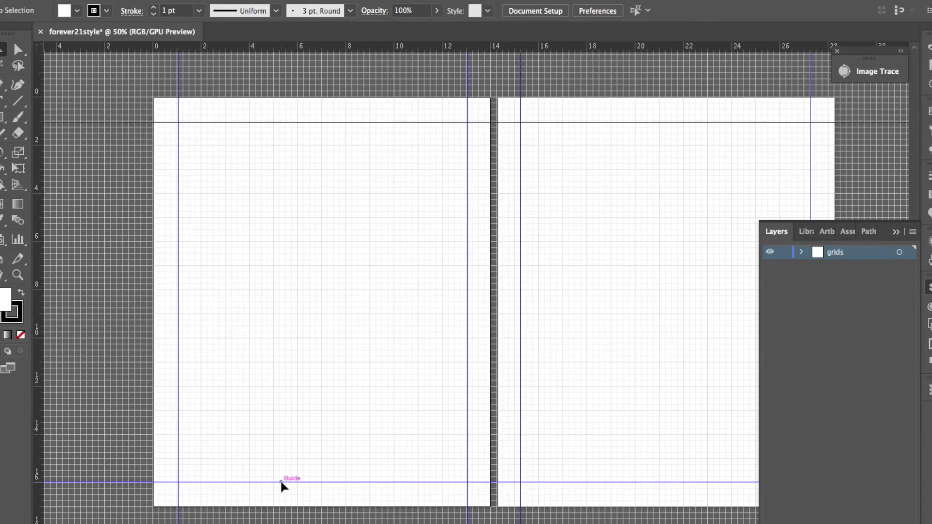
key("ctrl+l")
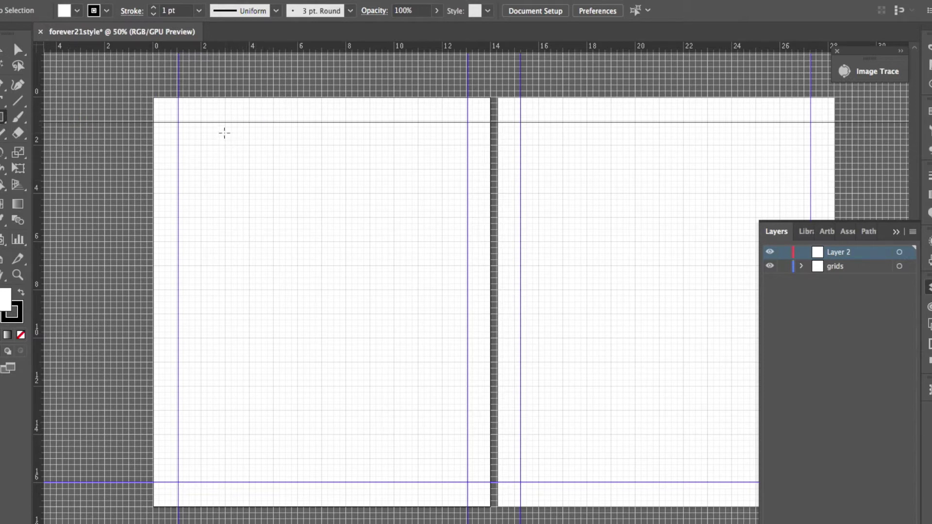
Step: Draw a tall rectangle within the left artboard's guides and add two horizontal guides across it
left_click_drag(224, 122, 418, 481)
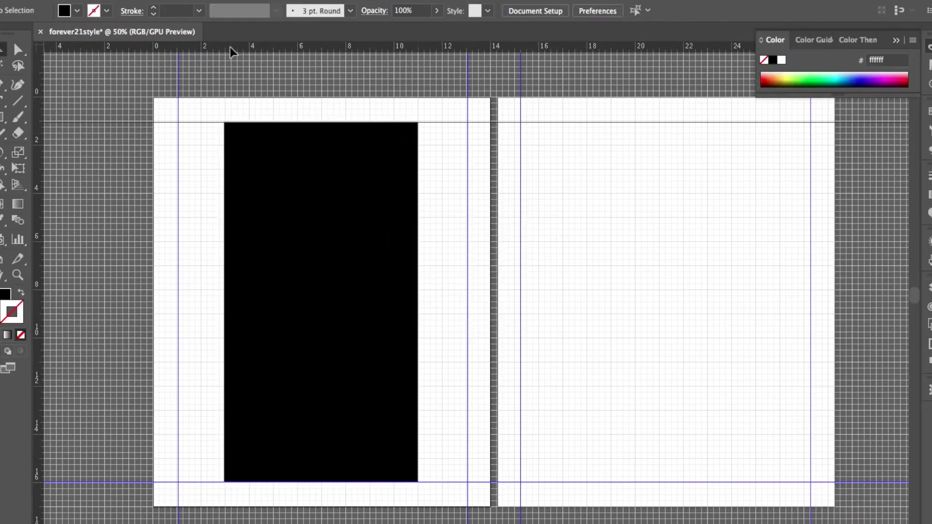
left_click_drag(231, 48, 247, 216)
left_click_drag(262, 45, 277, 248)
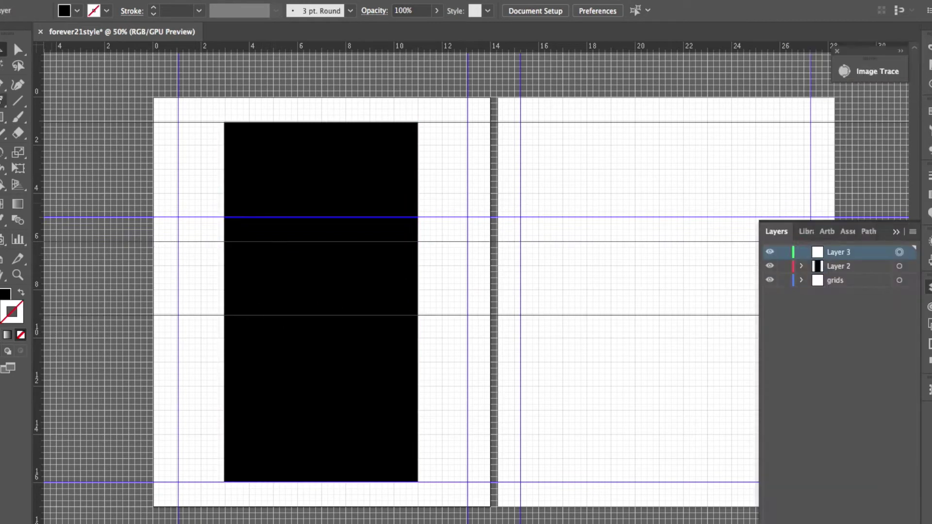
Step: Start a placeholder text object on the black rectangle
left_click(251, 288)
scroll(273, 284, "up", 3)
scroll(275, 287, "left", 2)
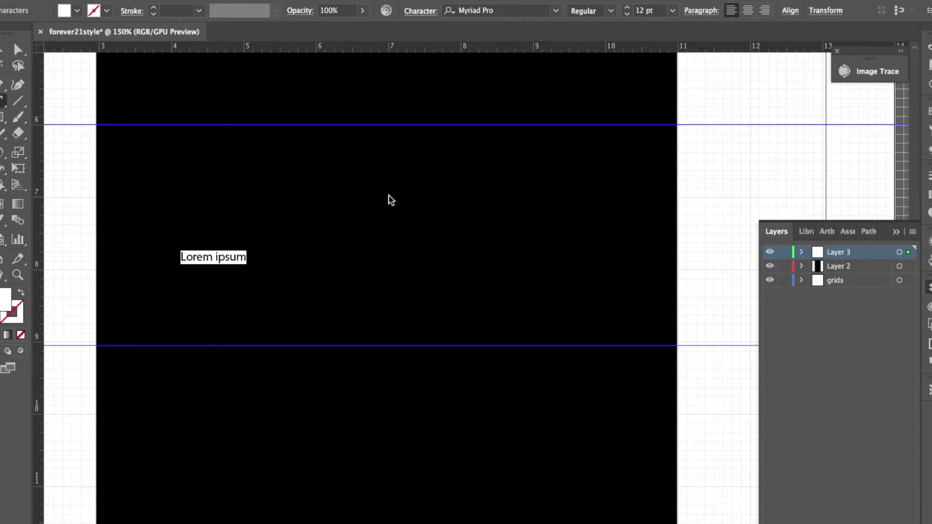
Step: Replace the placeholder with the letters B and U, enlarged to 141.41 pt between the guides
type("B")
key("Escape")
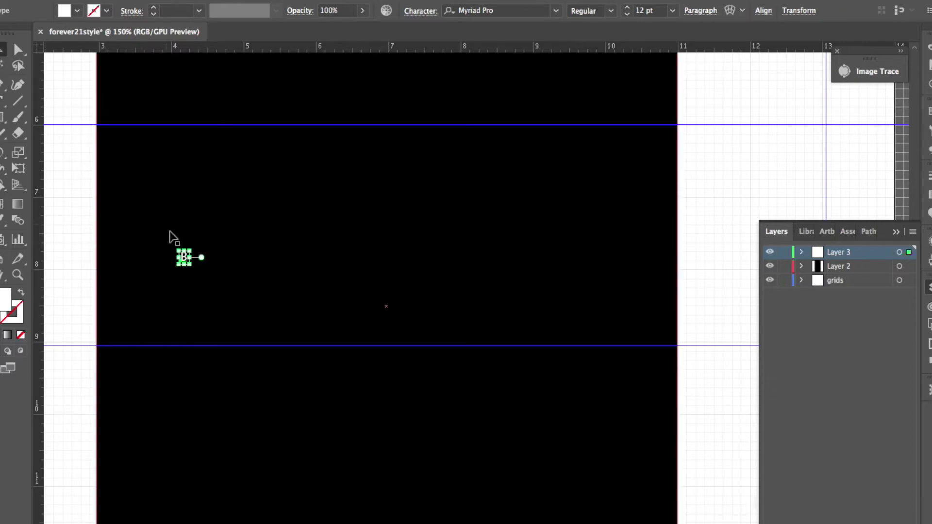
left_click_drag(177, 243, 399, 291)
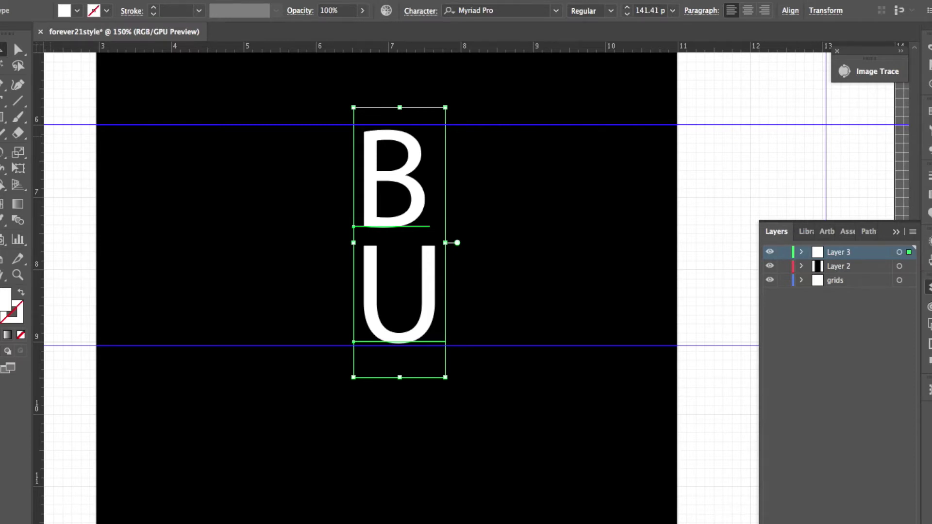
scroll(449, 104, "right", 3)
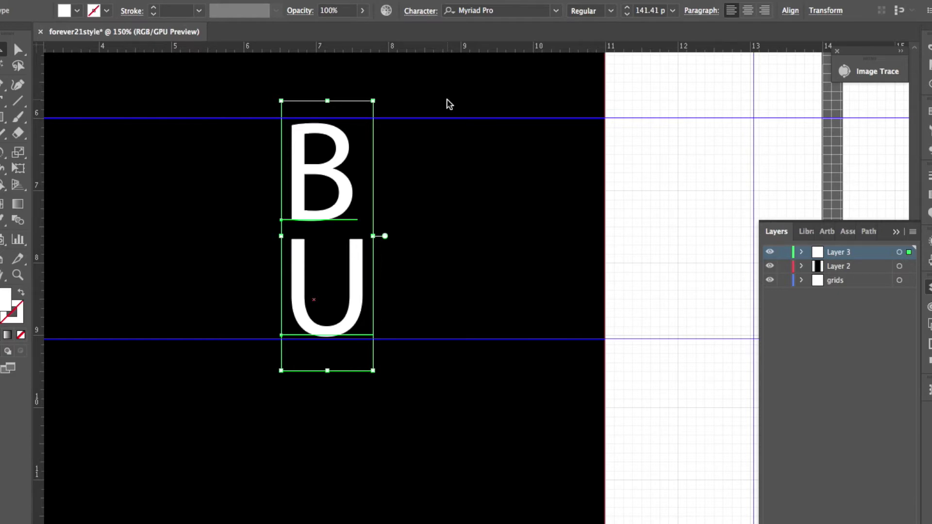
Step: Preview fonts on the letters, applying Andale Mono before trying others
left_click(555, 10)
scroll(542, 145, "up", 15)
key("Escape")
scroll(541, 146, "right", 3)
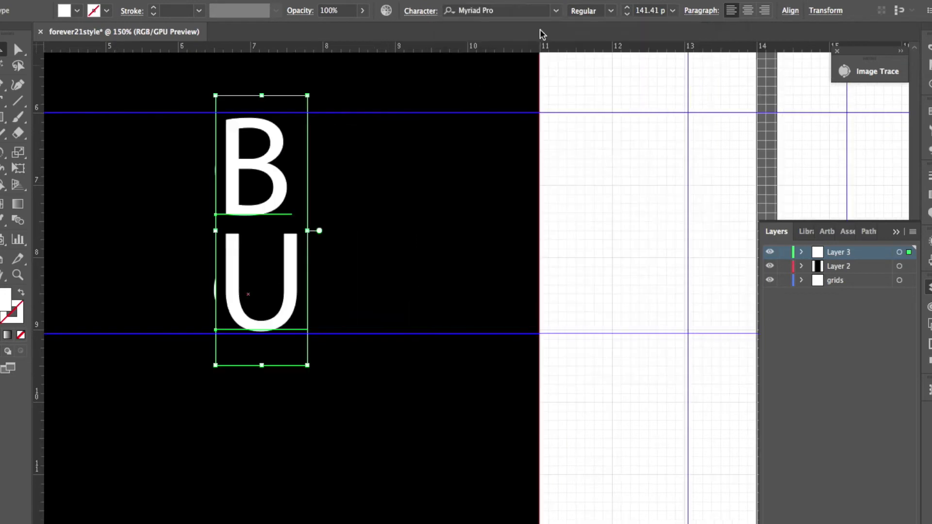
left_click(553, 10)
scroll(544, 146, "up", 10)
left_click(544, 62)
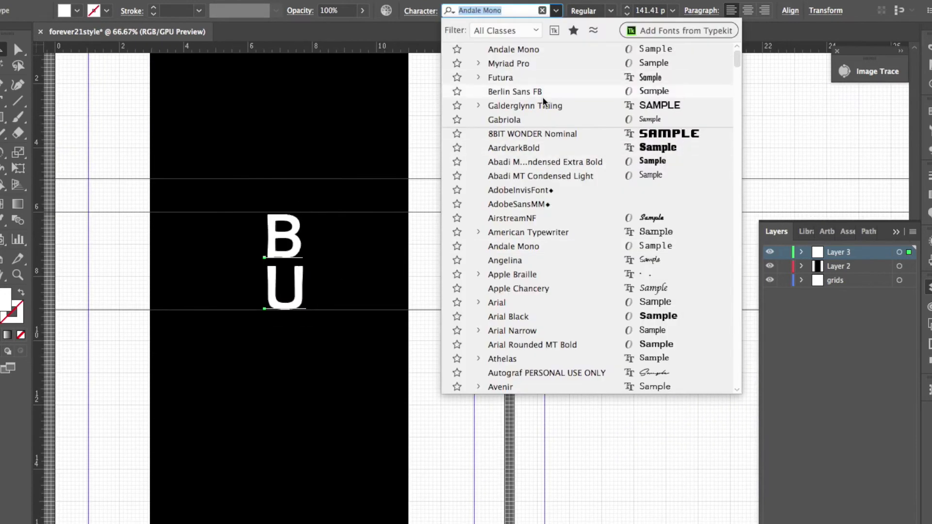
Step: Try Futura and Franklin Gothic Book on the BU letters, then settle on Franklin Gothic Medium
left_click(534, 79)
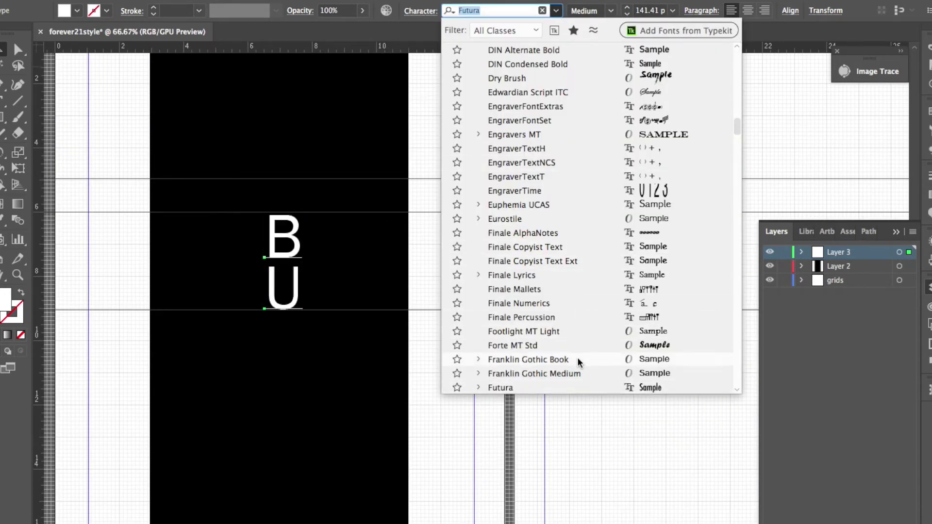
left_click(578, 358)
left_click(610, 11)
left_click(556, 10)
scroll(526, 381, "down", 3)
left_click(534, 359)
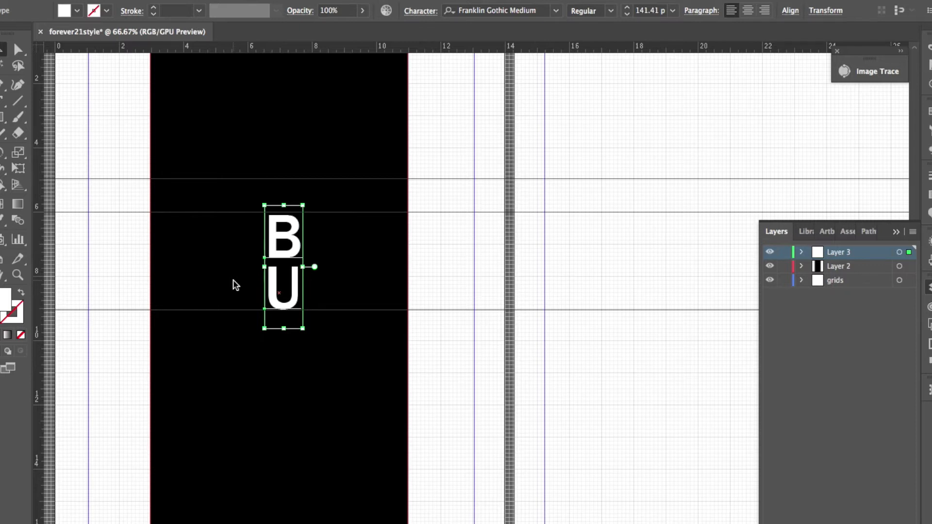
Step: Draw a thin rectangle at the artboard's top-left corner and rotate it to a diagonal
key("super+minus")
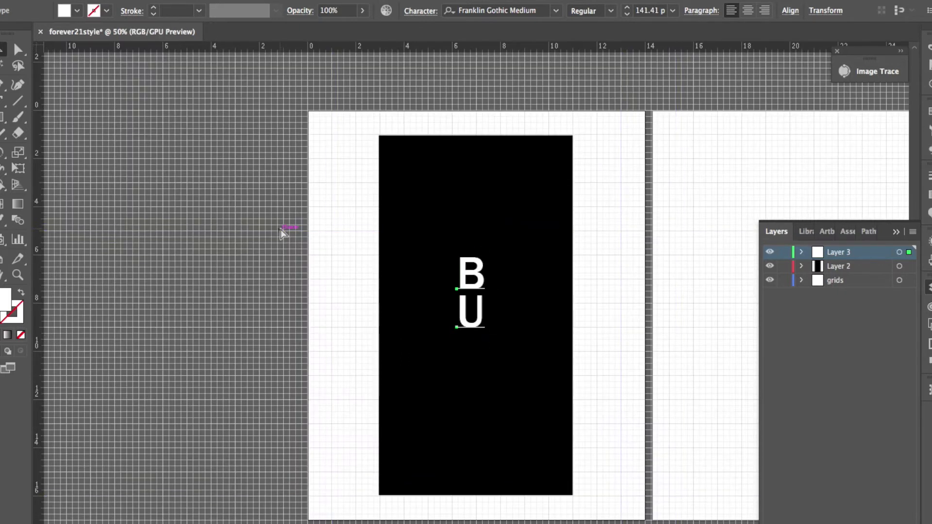
scroll(436, 287, "down", 3)
scroll(437, 286, "right", 3)
key("super+shift+a")
key("m")
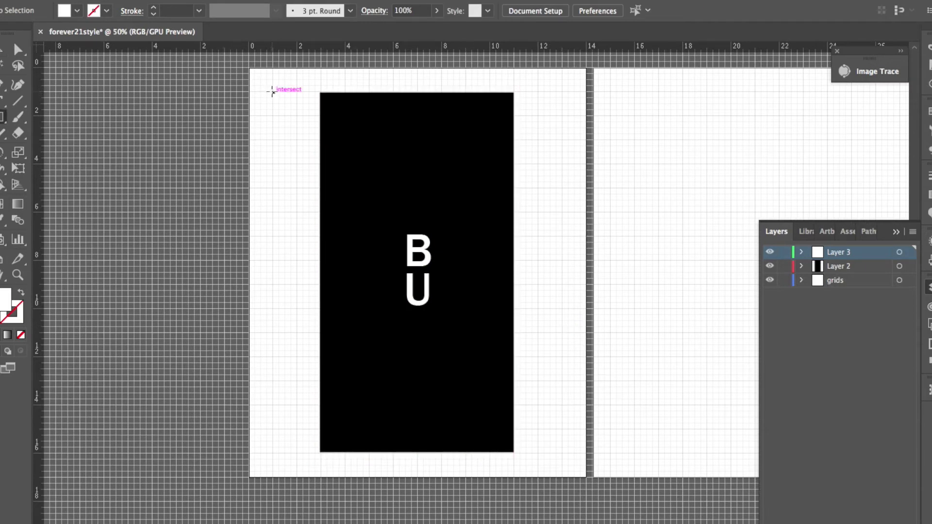
left_click_drag(273, 93, 290, 163)
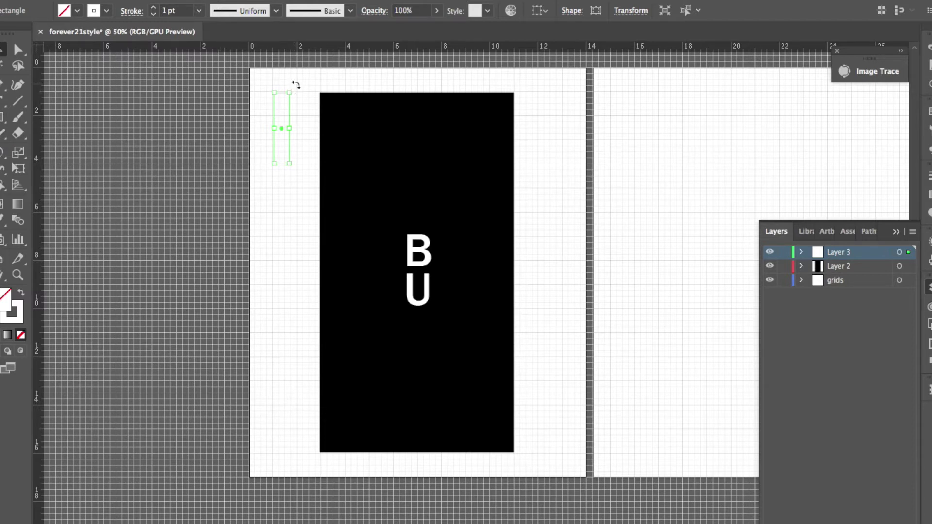
left_click_drag(293, 86, 536, 87)
left_click(325, 183)
Step: Copy and mirror the diagonal strip onto all four corners, then hide the guides
left_click(537, 323)
left_click(416, 181)
left_click(206, 401)
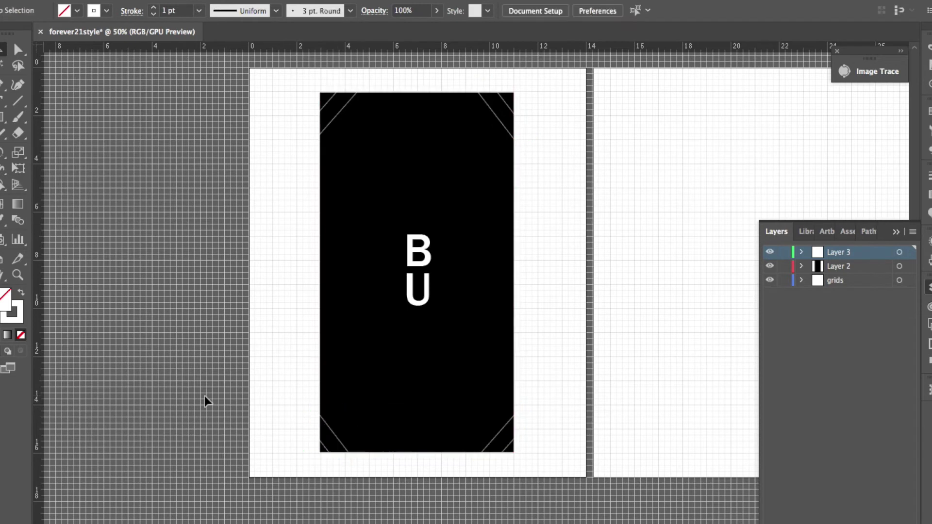
left_click(346, 95)
left_click(223, 371)
key("super+semicolon")
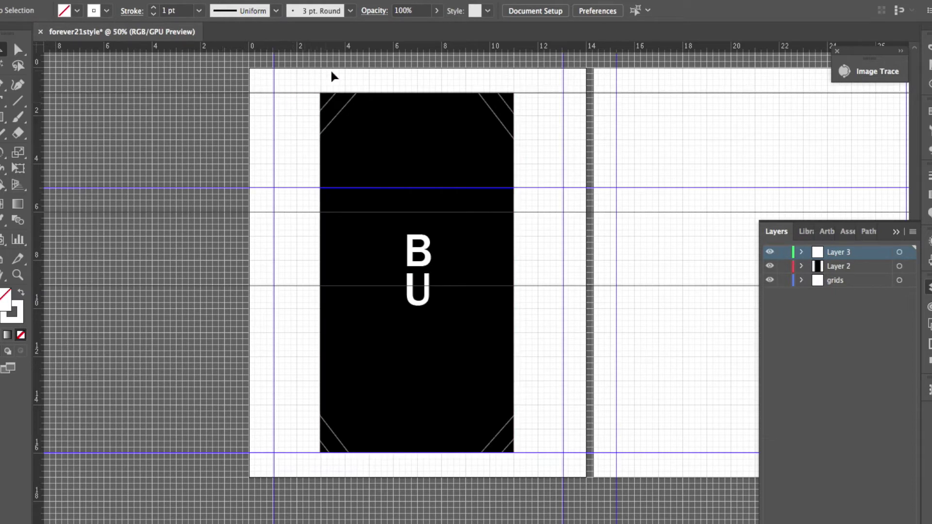
left_click(343, 85)
key("ctrl+semicolon")
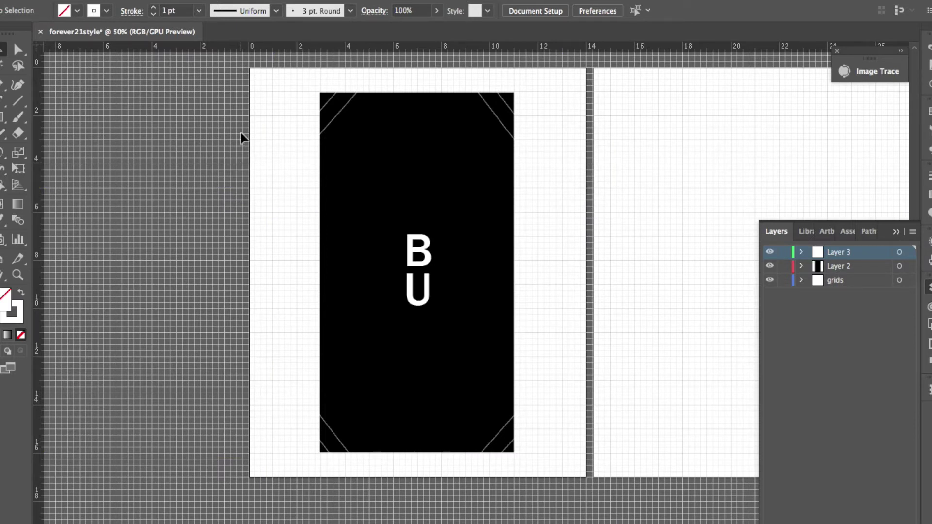
Step: Select the four diagonal corner strips and group them together
left_click_drag(283, 85, 318, 503)
right_click(313, 427)
left_click(340, 397)
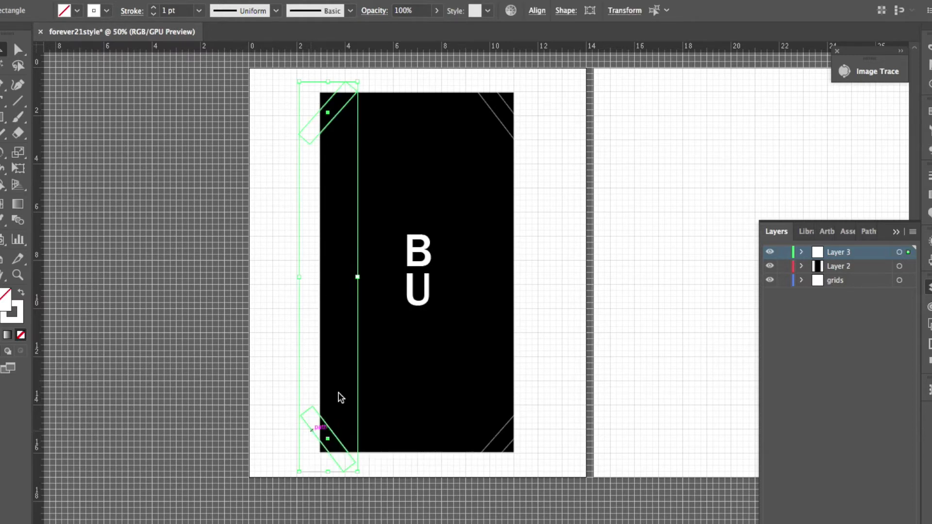
left_click_drag(518, 466, 540, 218)
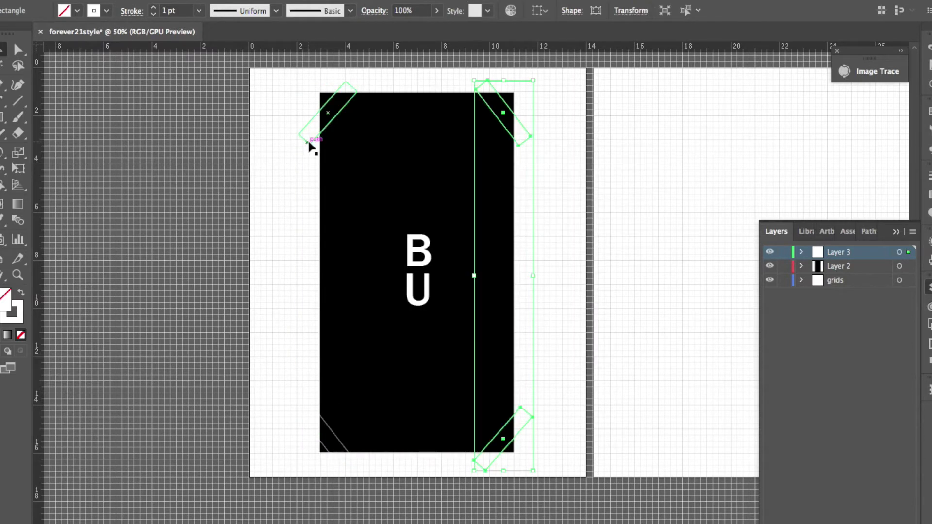
left_click(308, 142, "shift")
right_click(309, 143)
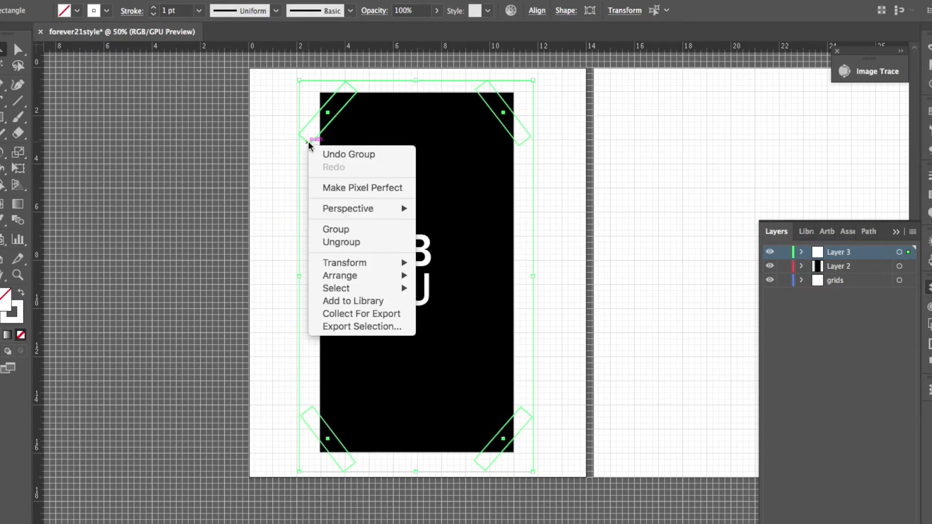
left_click(336, 229)
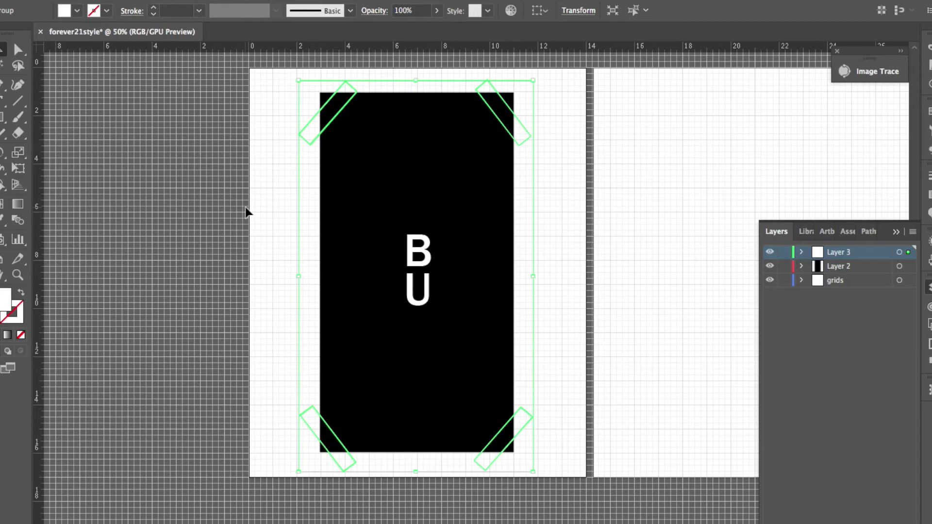
left_click(246, 210)
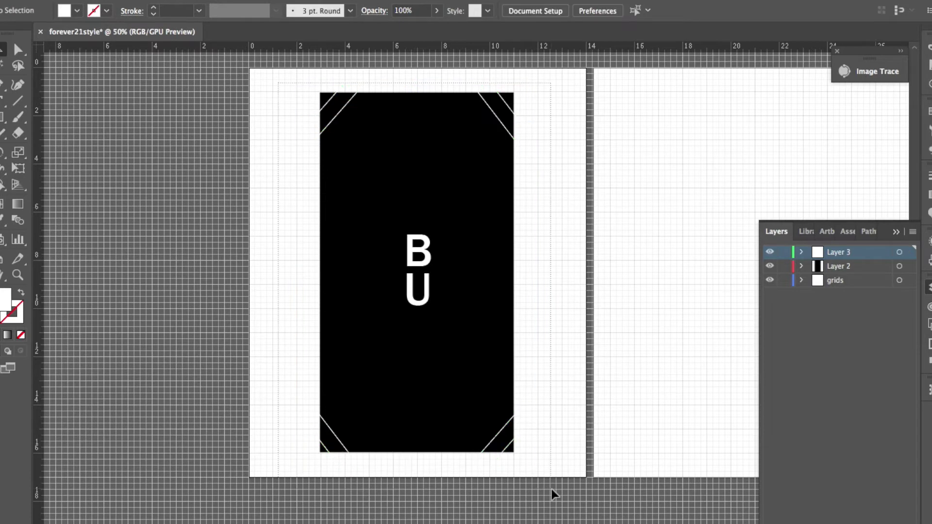
Step: Carve the grouped strips out of the black rectangle with the Shape Builder Tool
left_click_drag(551, 489, 507, 418)
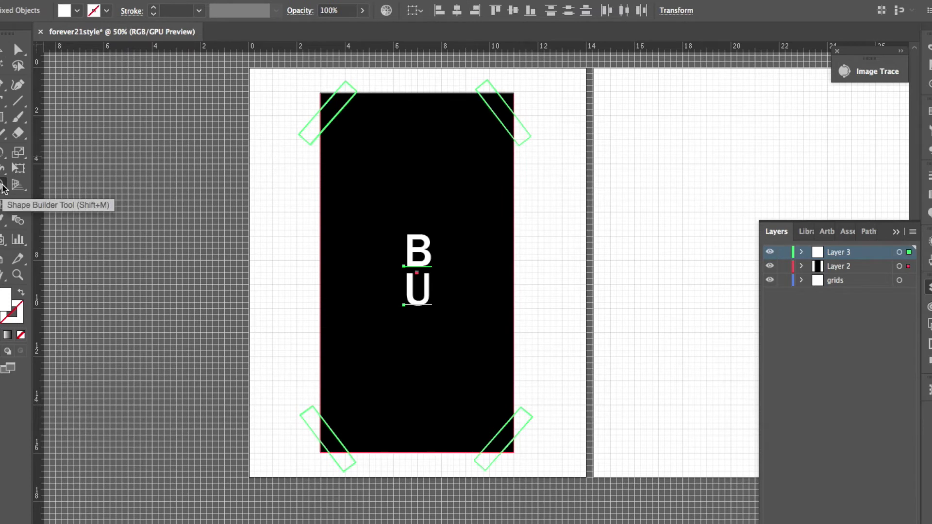
left_click(2, 188)
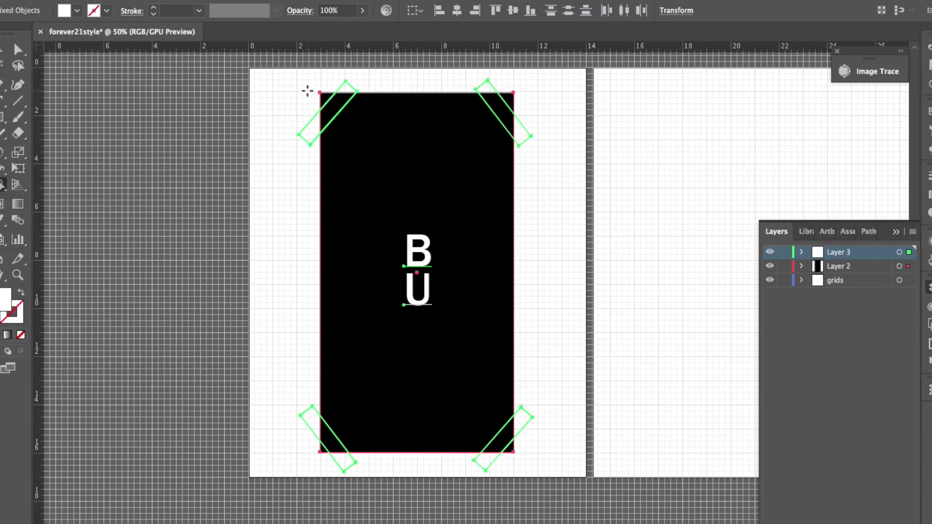
mouse_move(309, 90)
left_mouse_down()
mouse_move(315, 133)
mouse_move(296, 309)
mouse_move(302, 452)
mouse_move(374, 466)
mouse_move(478, 460)
mouse_move(527, 373)
mouse_move(526, 104)
mouse_move(469, 84)
mouse_move(335, 87)
left_mouse_up()
left_click(20, 48)
left_click(205, 165)
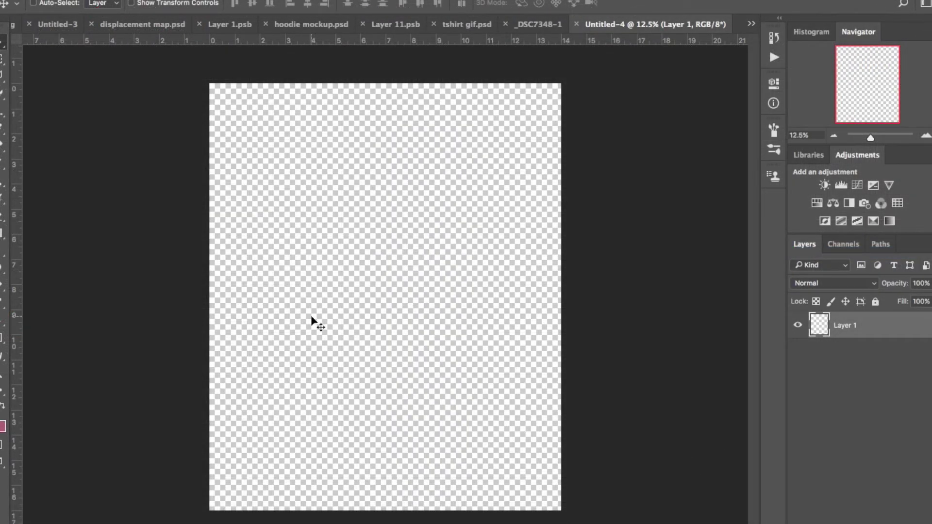
Step: Paste the BU artwork into Untitled-4 as a Smart Object and commit its placement
key("super+v")
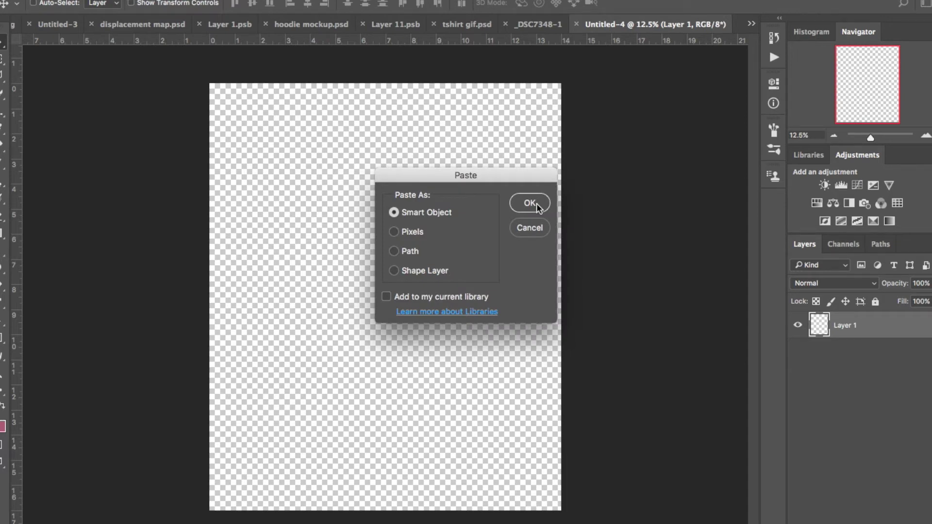
left_click(529, 203)
key("Return")
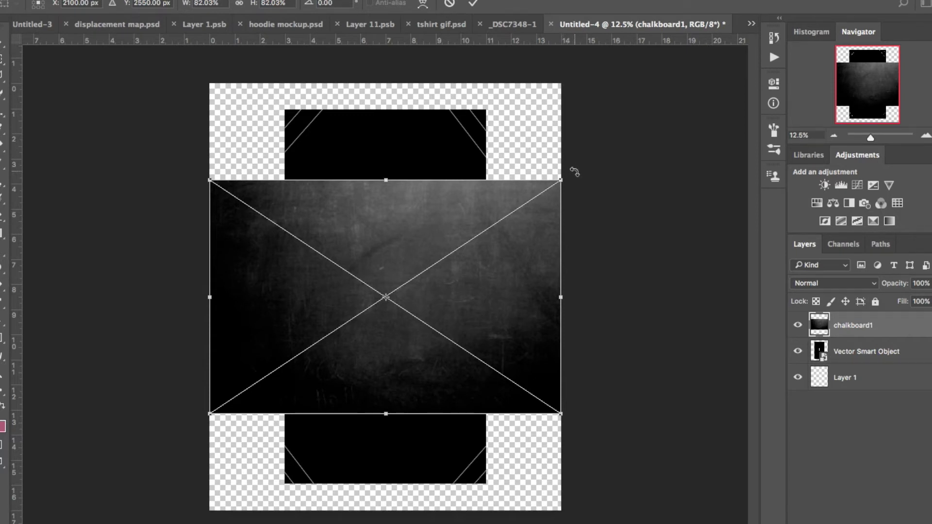
Step: Set the chalkboard texture to Screen, scale and rotate it over the top-left, and clip it
key("Return")
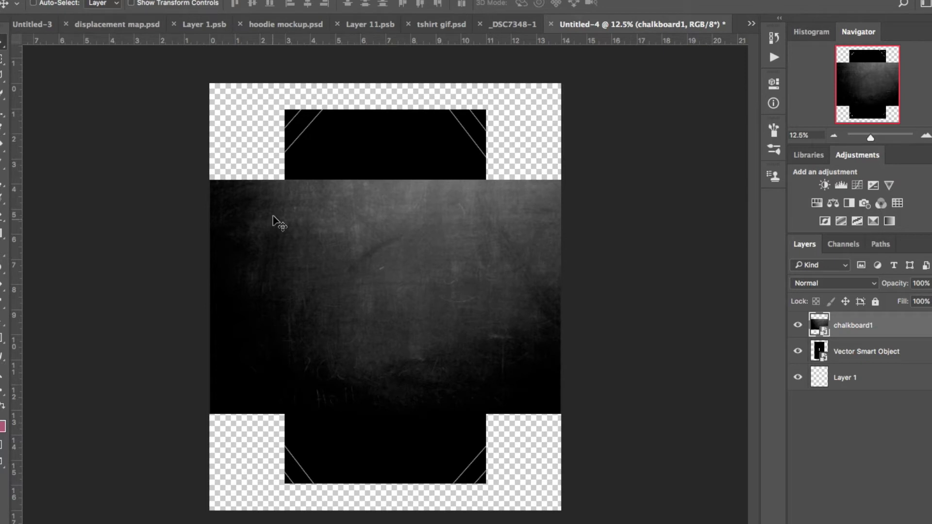
key("shift+alt+s")
scroll(499, 295, "up", 3)
scroll(500, 293, "down", 2)
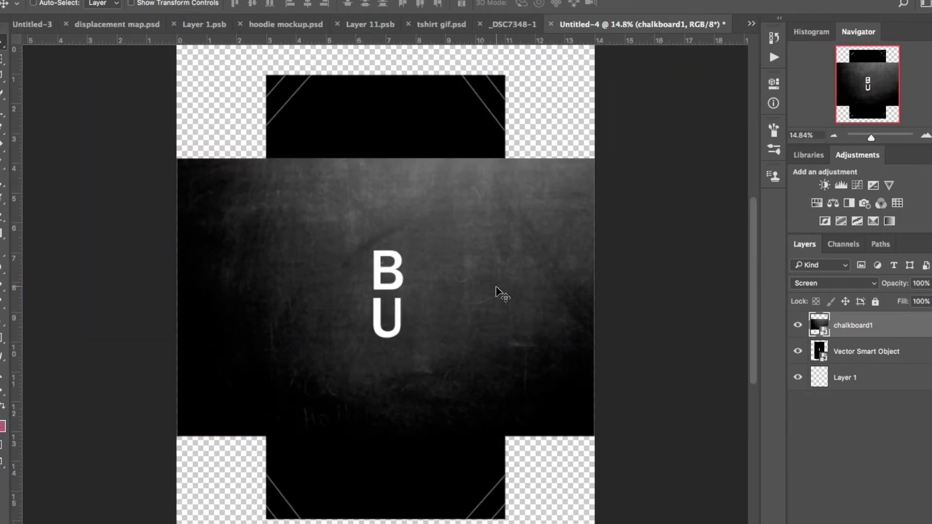
key("ctrl+t")
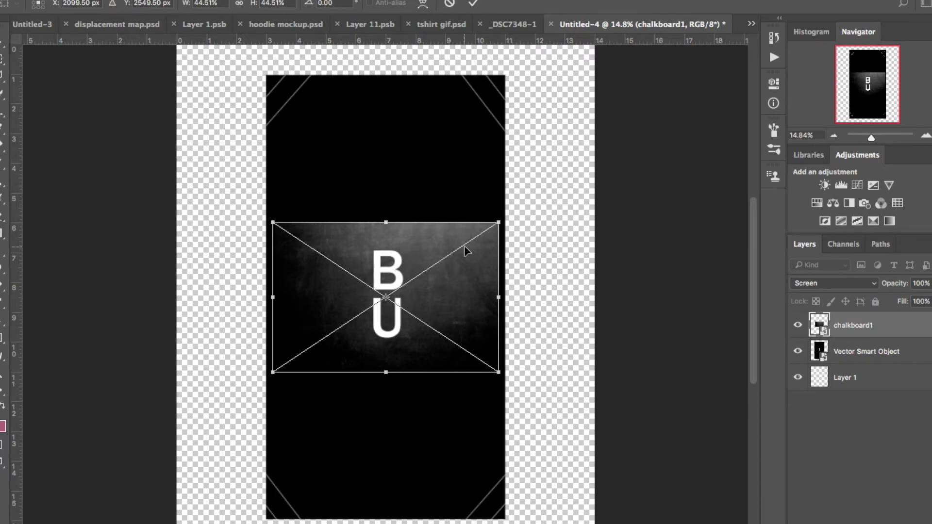
left_click_drag(464, 250, 383, 94)
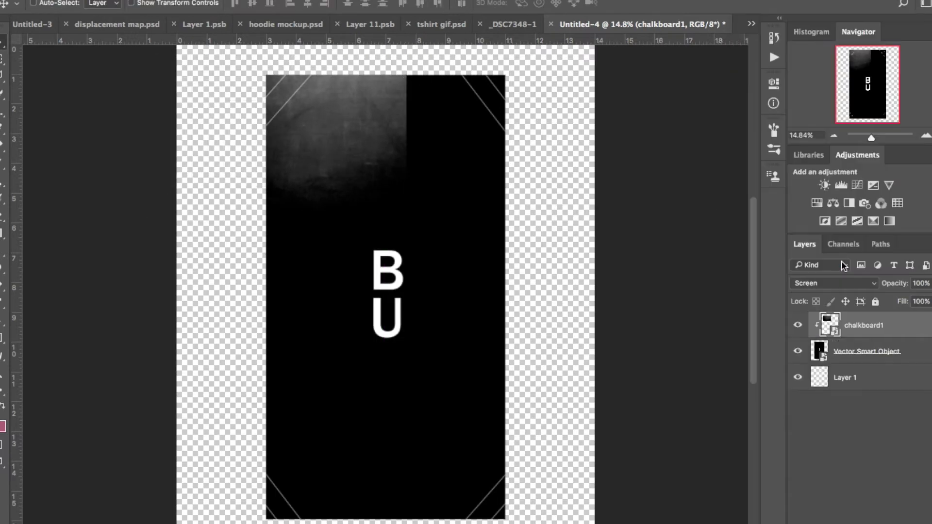
key("ctrl+t")
left_click_drag(366, 63, 378, 94)
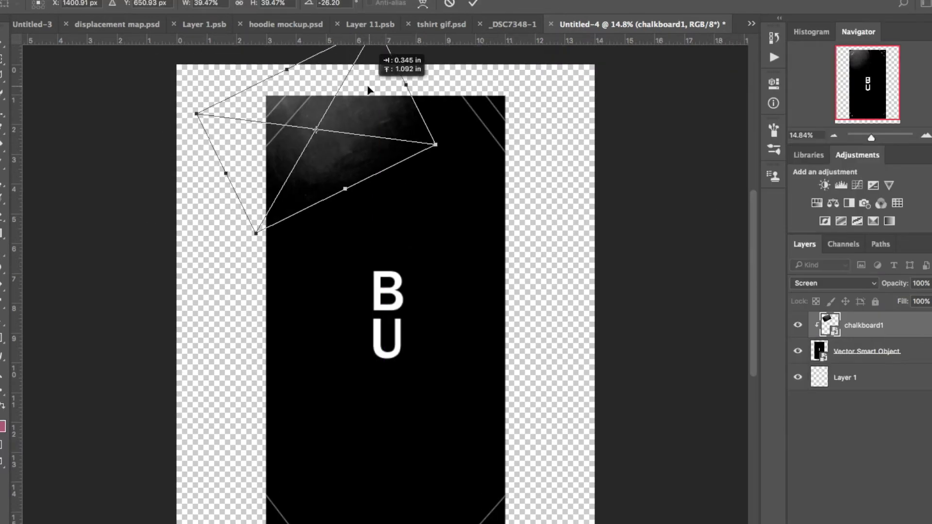
key("Return")
Step: Duplicate the texture to the lower right at lower opacity, clip it, and group the layers
key("ctrl+minus")
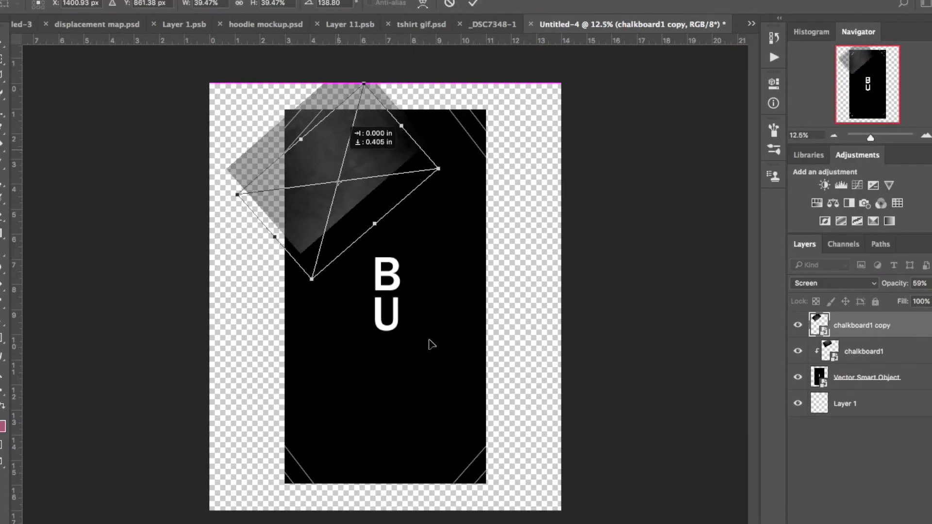
left_click_drag(430, 343, 497, 478)
key("Return")
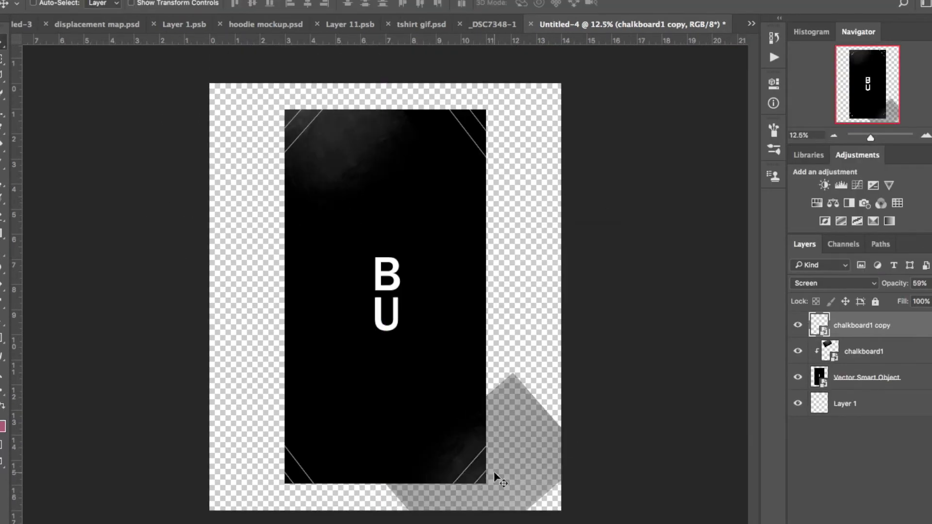
key("ctrl+z")
key("ctrl+g")
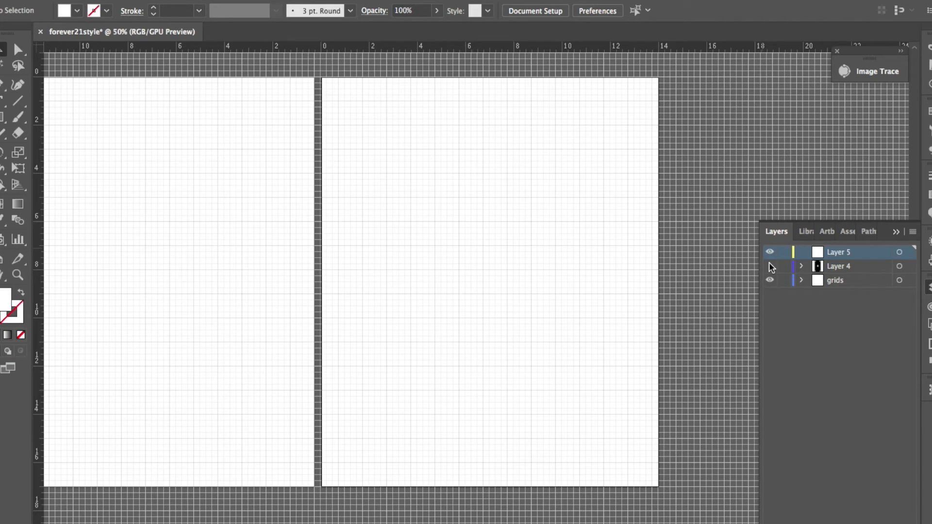
Step: Show guides and draw a tall rectangle between the right artboard's guides, swapping it to stroke only
key("ctrl+semicolon")
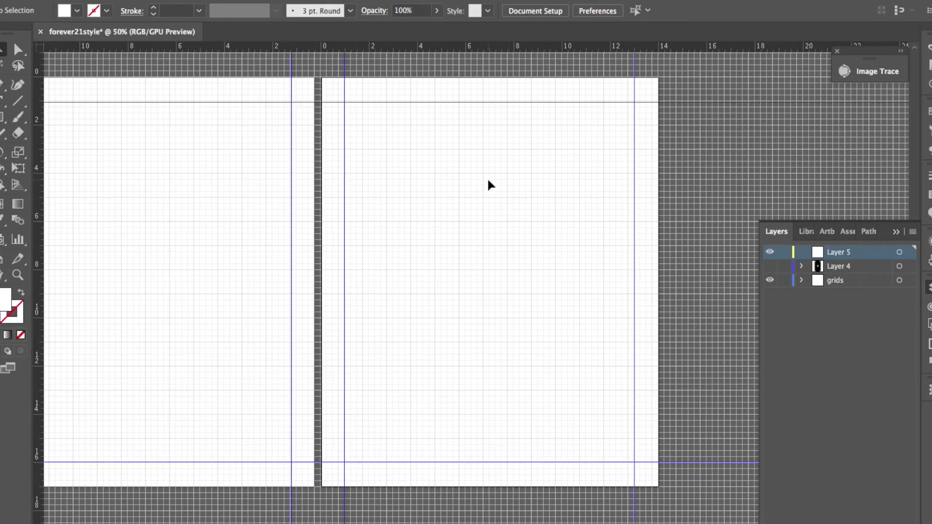
key("m")
left_click_drag(387, 102, 591, 462)
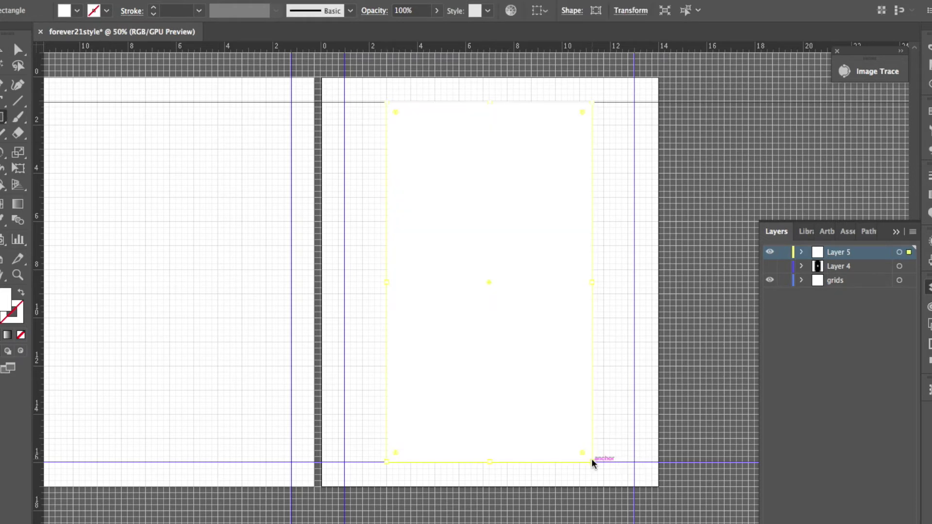
left_click(22, 295)
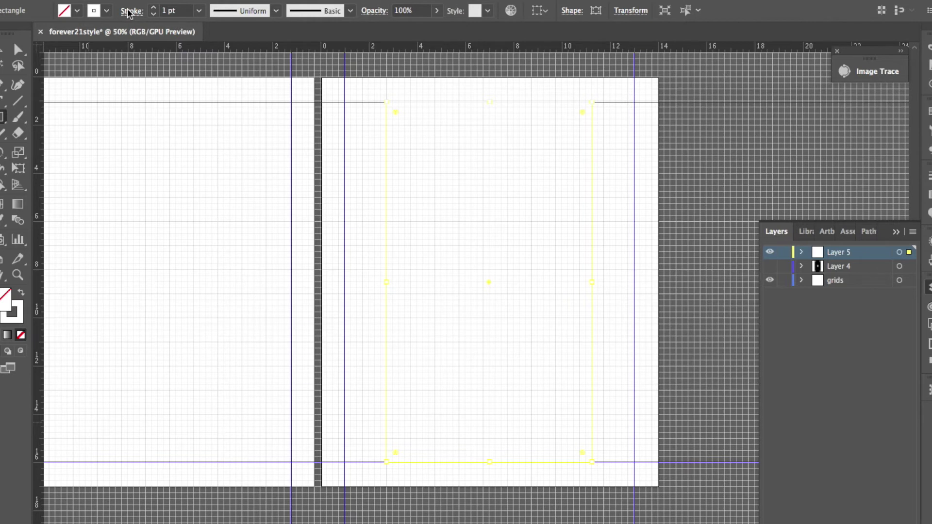
Step: Give the rectangle a 19 pt black stroke and start a text object near its top-left
left_click(129, 11)
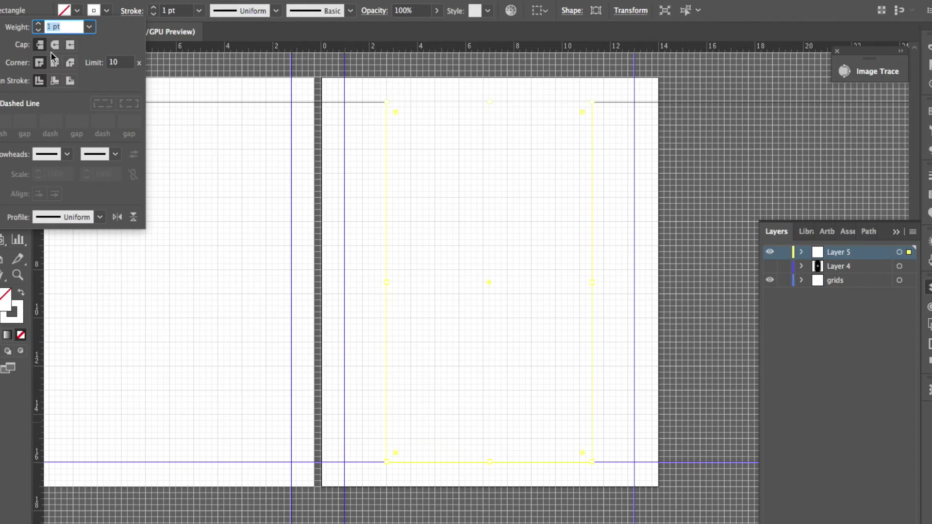
type("19")
key("Return")
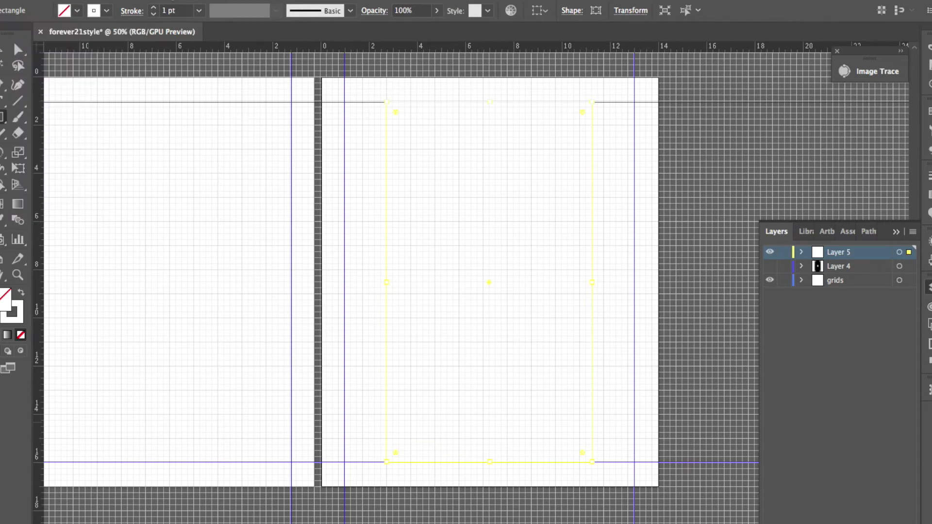
left_click(106, 10)
left_click(24, 31)
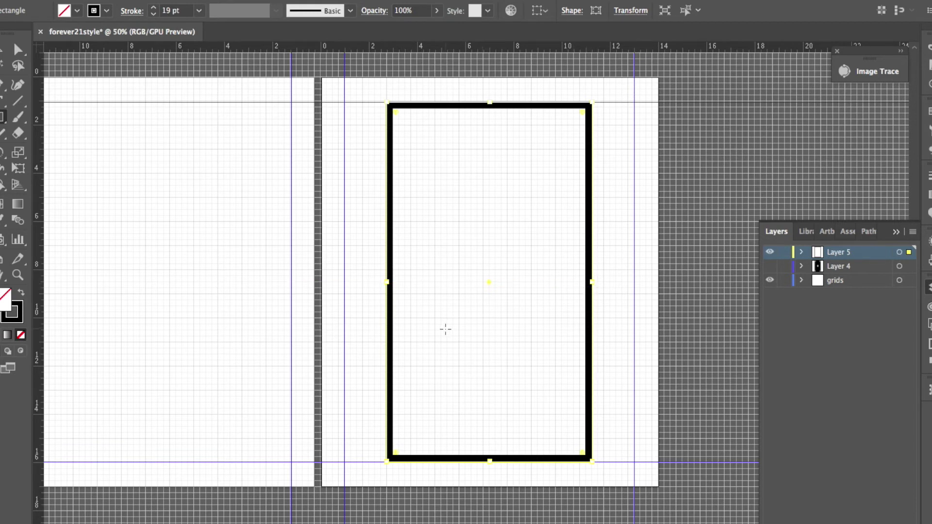
key("t")
left_click(396, 147)
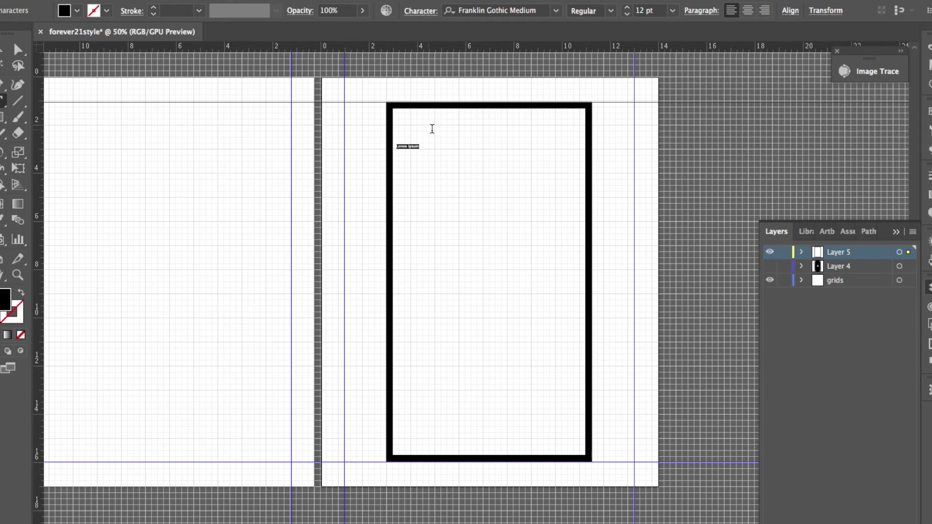
Step: Set the text to Futura Medium and scale LOYAL across the top of the frame
key("BackSpace")
left_click(500, 10)
type("futura")
left_click(499, 77)
left_click_drag(406, 141, 585, 119)
left_click_drag(538, 142, 534, 134)
left_click(491, 227)
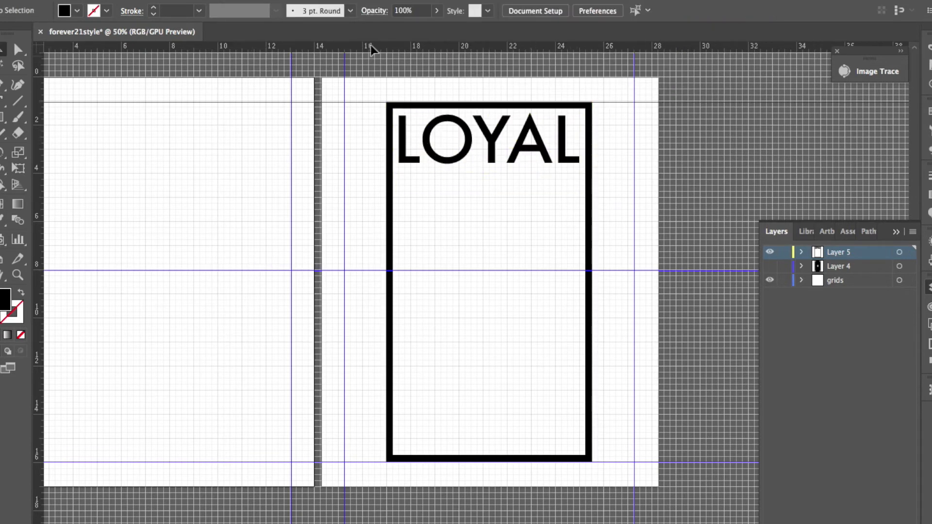
Step: Add a horizontal guide, duplicate LOYAL down to it, and retype the copies as 19 and 89
left_click_drag(370, 49, 364, 366)
left_click_drag(407, 129, 558, 266)
key("t")
double_click(437, 282)
type("19")
key("Escape")
double_click(568, 257)
type("89")
key("Escape")
Step: Add a bar under 89 matching the one under 19, and type STL lower in the frame
key("m")
left_click_drag(404, 274, 571, 275)
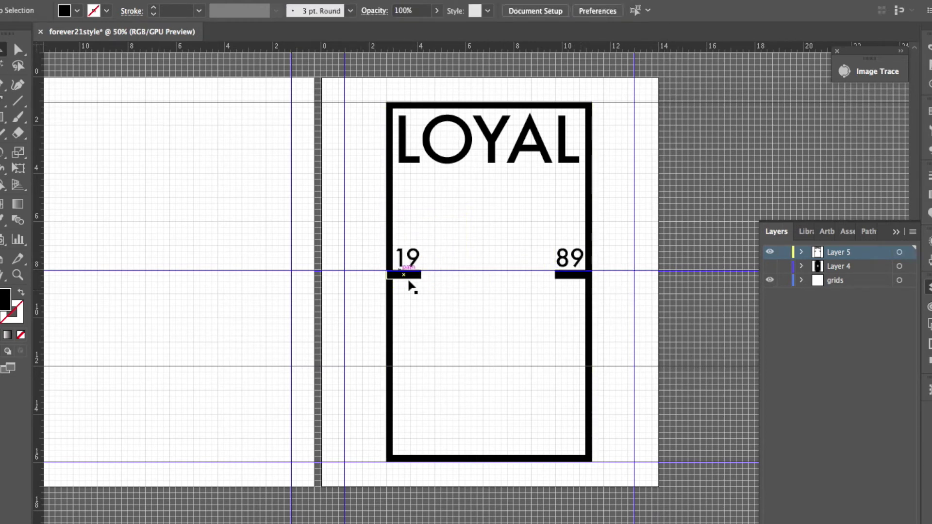
key("t")
left_click(475, 359)
type("STL")
key("Escape")
key("ctrl+equal")
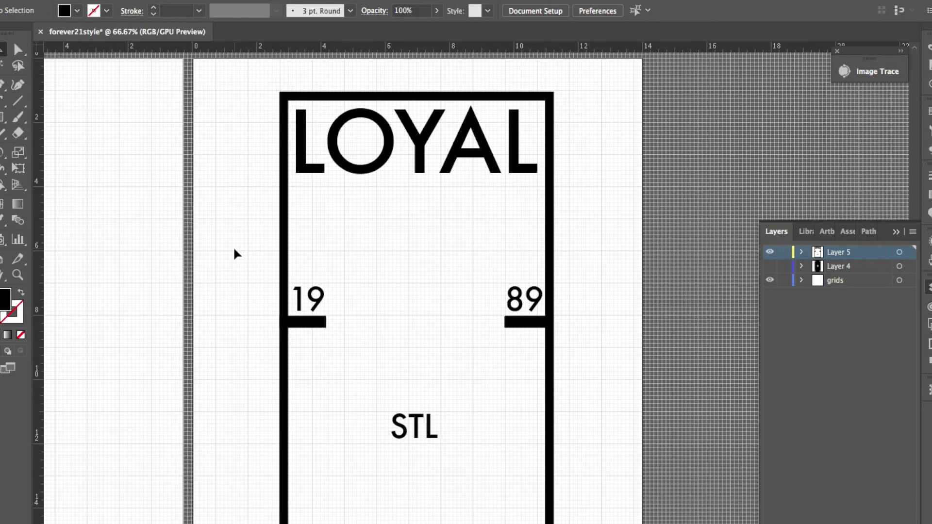
Step: Draw a thin vertical bar below STL
scroll(233, 254, "down", 2)
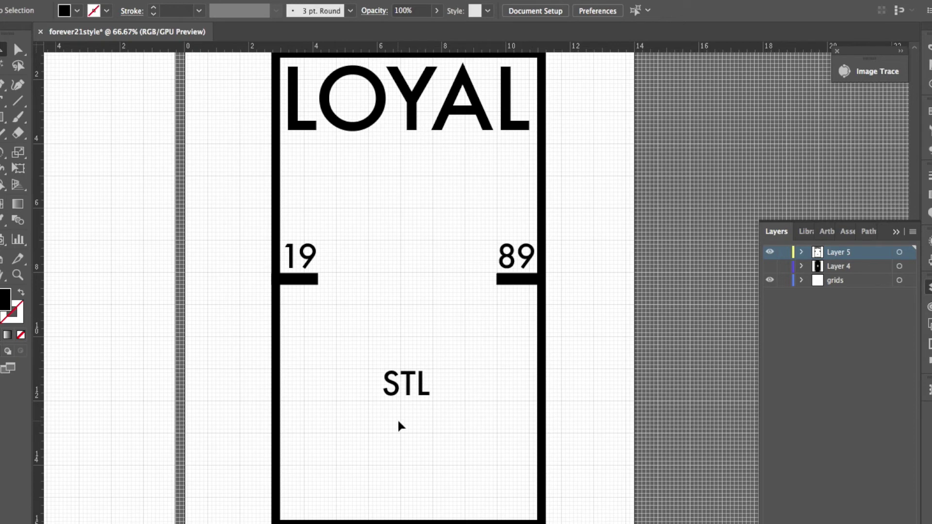
left_click_drag(399, 427, 410, 521)
scroll(398, 292, "up", 2)
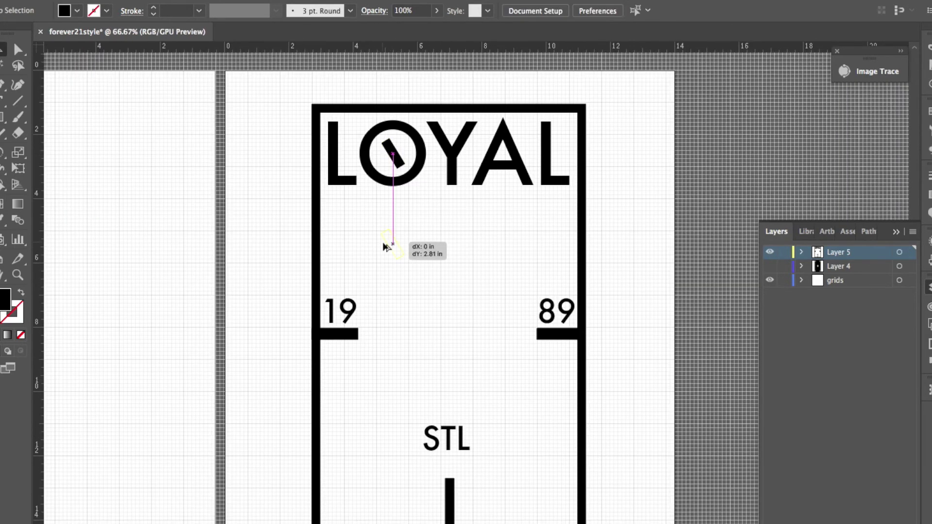
Step: Add a mirrored tick copy above centre and a black square sheared into a parallelogram
left_click_drag(386, 248, 386, 249)
scroll(430, 316, "down", 2)
scroll(430, 315, "right", 2)
key("m")
left_click_drag(339, 210, 436, 310)
key("a")
left_click_drag(432, 257, 362, 303)
Step: Draw a white circle inside the parallelogram on Layer 5
key("ctrl+l")
key("m")
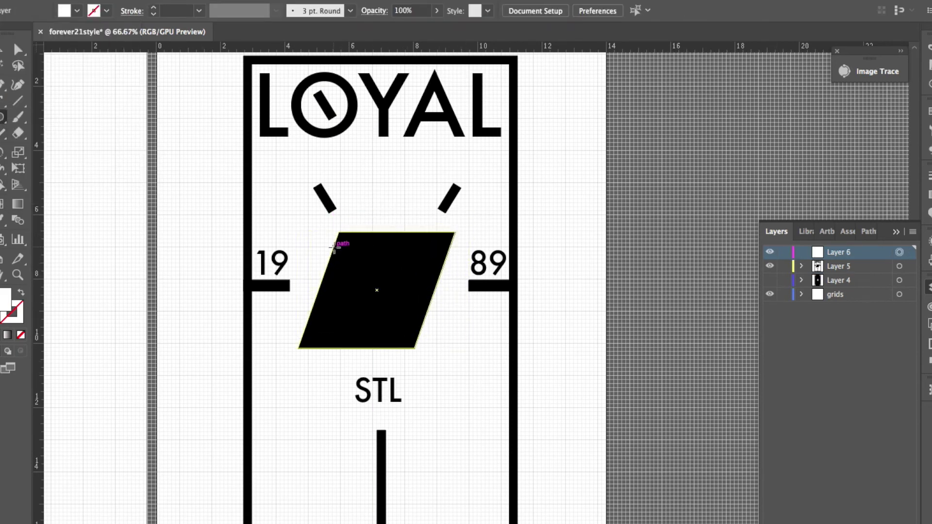
left_click_drag(334, 246, 430, 340)
key("v")
left_click(305, 243)
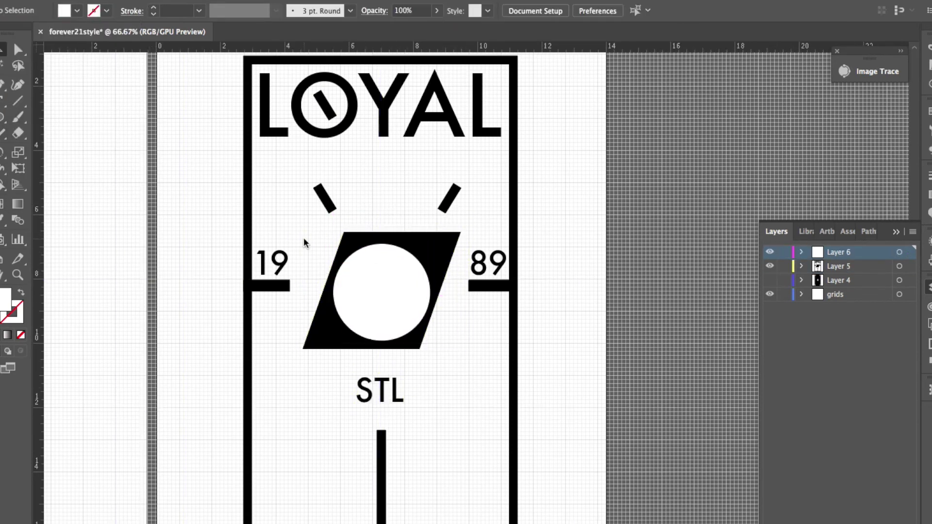
left_click(407, 326)
left_click(573, 248)
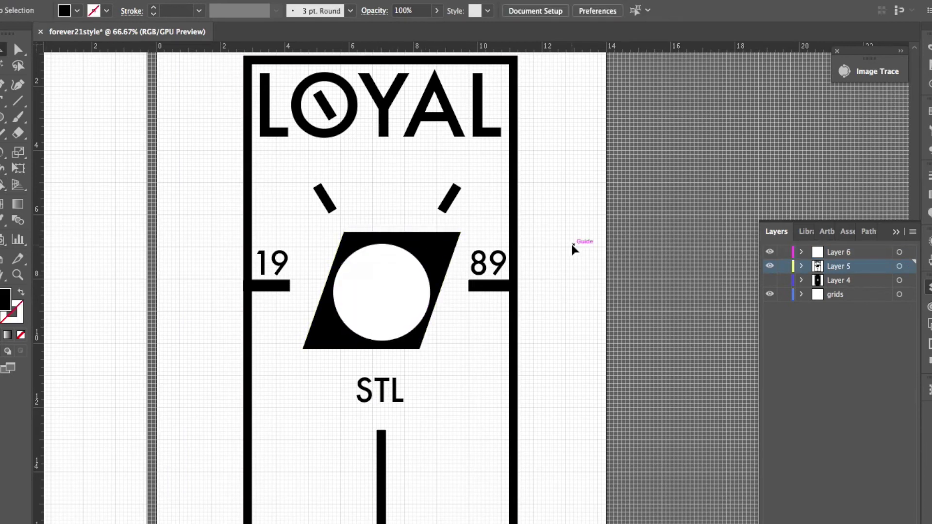
Step: Type R in the circle and mirror it into an ЯL monogram
key("ctrl+a")
key("shift+ctrl+F9")
left_click(801, 350)
type("R")
left_click_drag(343, 297, 367, 298)
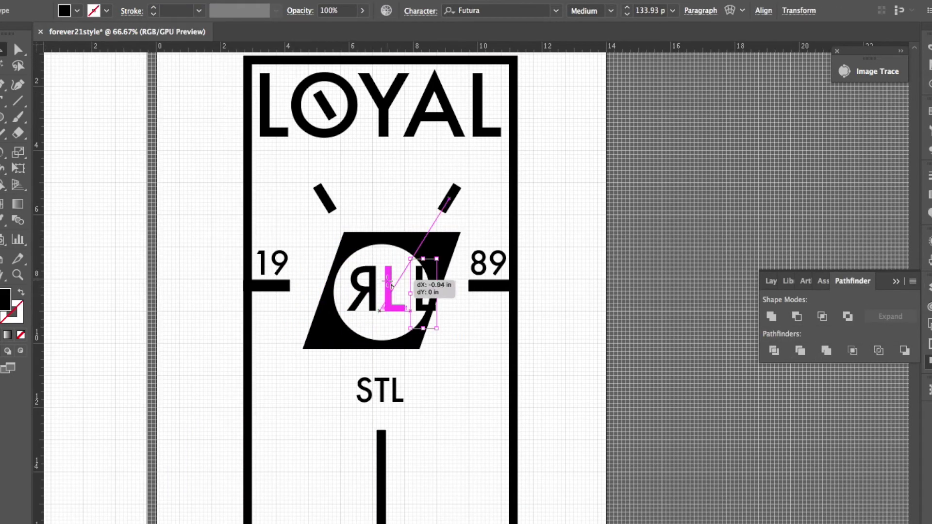
key("ctrl+equal")
key("ctrl+equal")
key("ctrl+equal")
key("ctrl+equal")
key("ctrl+equal")
key("ctrl+equal")
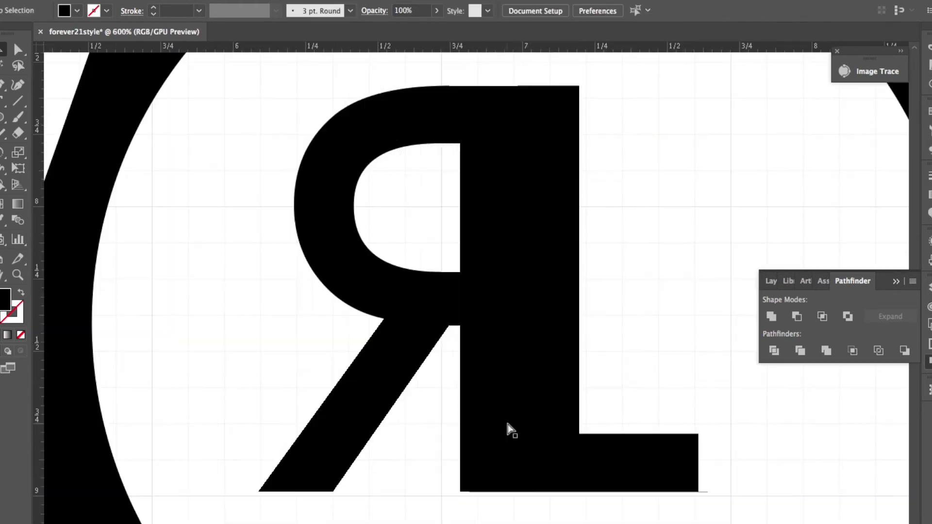
key("ctrl+minus")
key("ctrl+minus")
key("ctrl+minus")
key("ctrl+minus")
key("ctrl+minus")
key("ctrl+minus")
key("ctrl+minus")
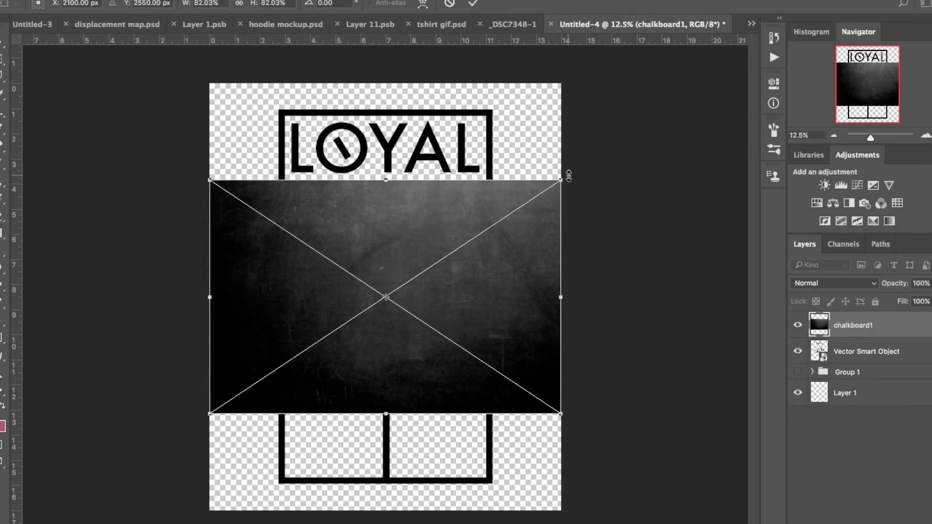
Step: Commit the chalkboard texture, clip it to the LOYAL logo, and paint on the copy's mask
key("Return")
right_click(912, 326)
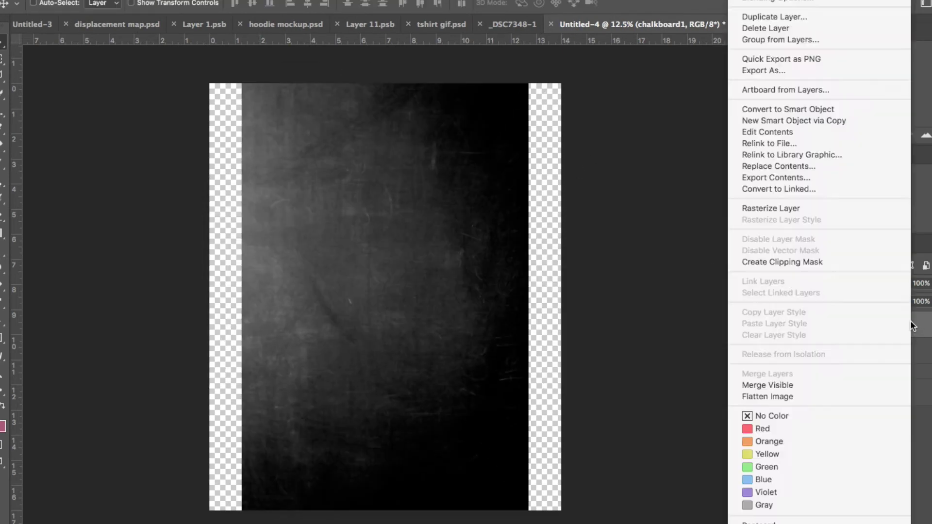
left_click(781, 261)
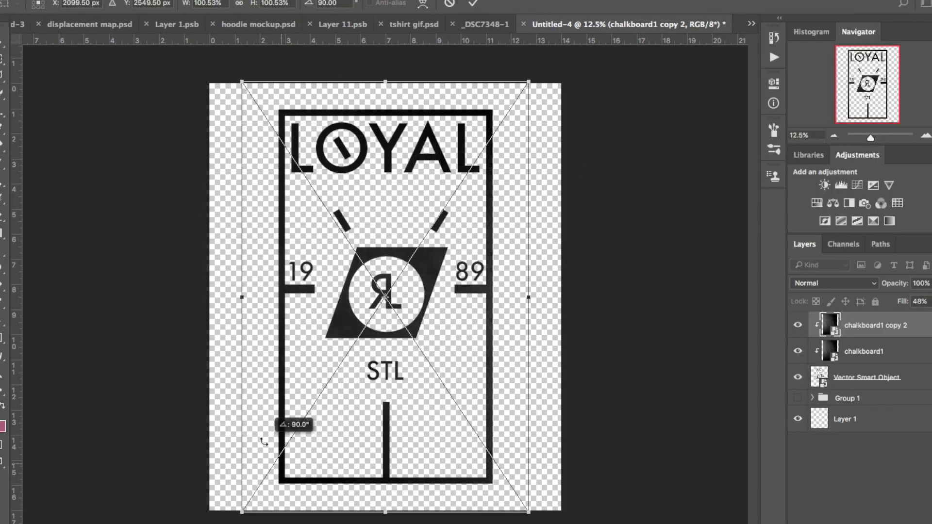
key("Return")
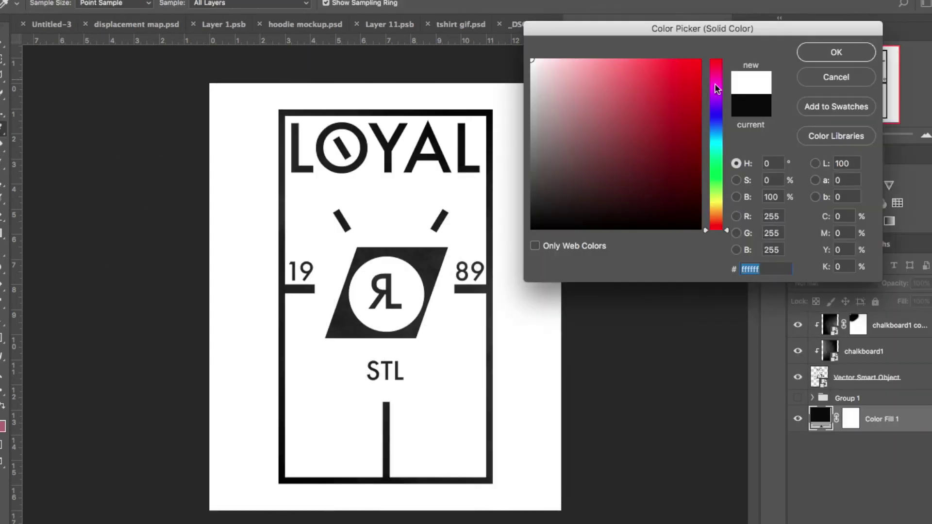
left_click(836, 50)
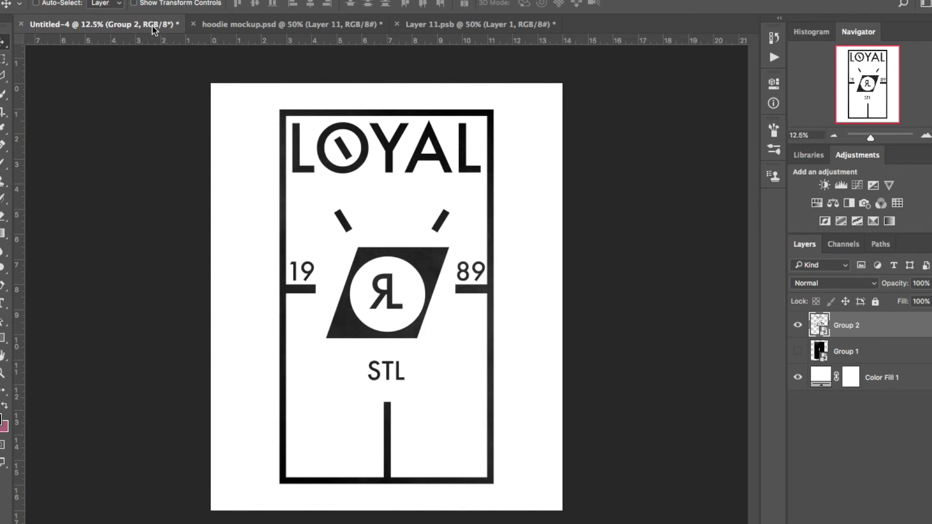
Step: Float the Untitled-4 document and drag Group 2 into Layer 11.psb
left_click_drag(154, 28, 143, 146)
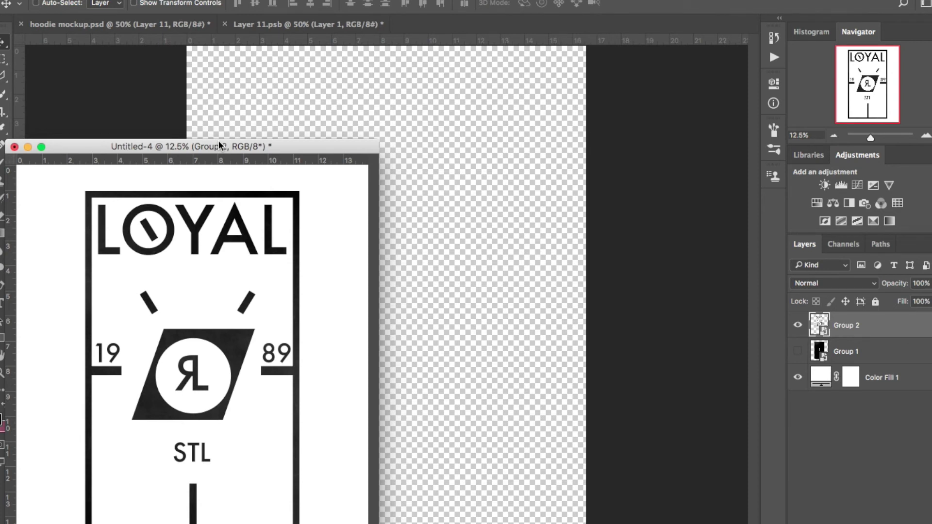
left_click_drag(840, 324, 470, 250)
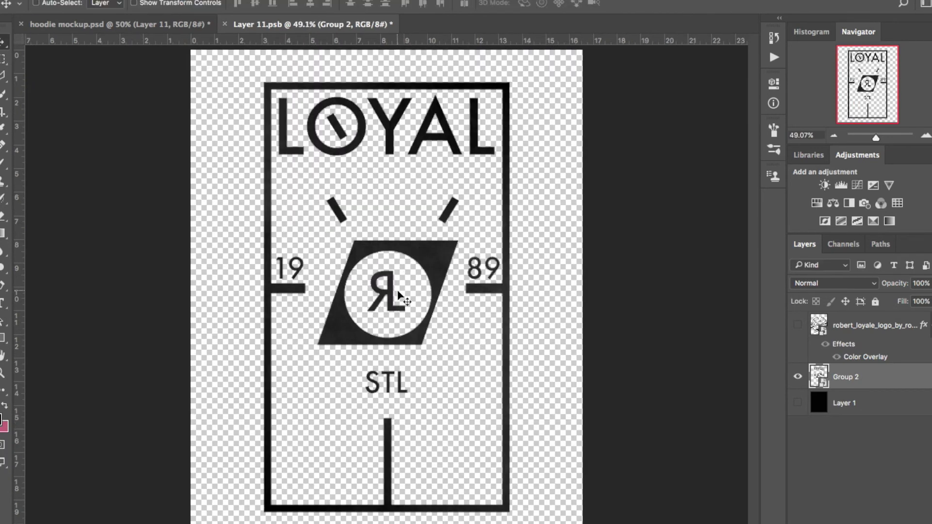
Step: Save Layer 11.psb and return to the hoodie mockup.psd document
key("ctrl+s")
key("ctrl+Tab")
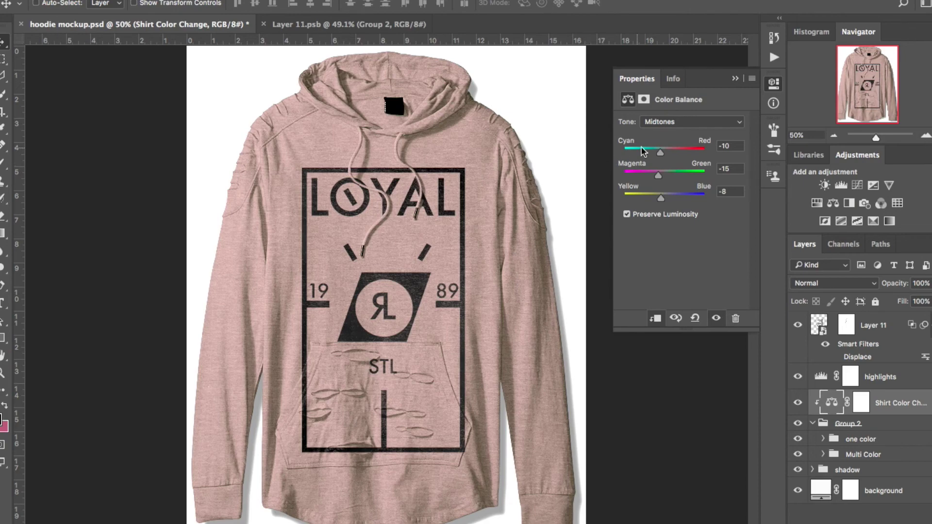
Step: Try and undo a red colour shift, then hide the 'one color' group to reveal the gradient
mouse_move(660, 151)
left_mouse_down()
mouse_move(682, 145)
mouse_move(670, 153)
left_mouse_up()
key("ctrl+z")
left_click(797, 439)
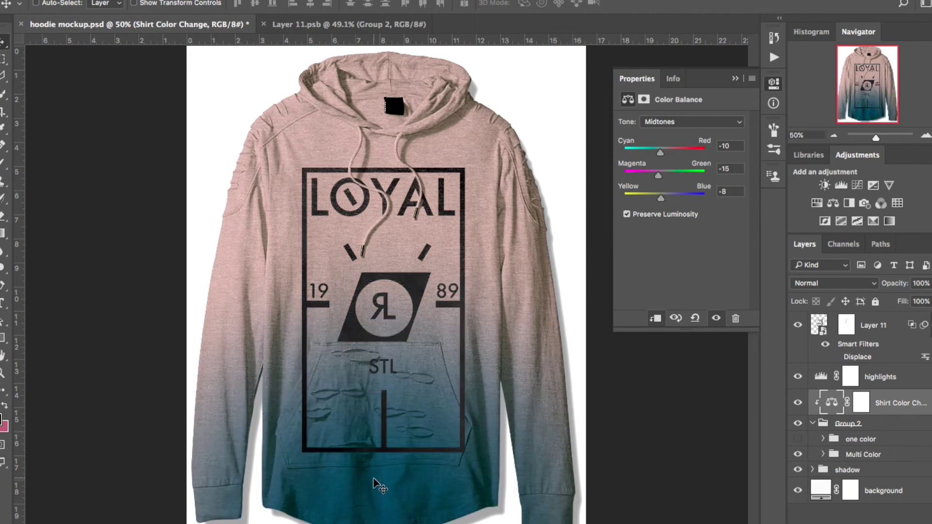